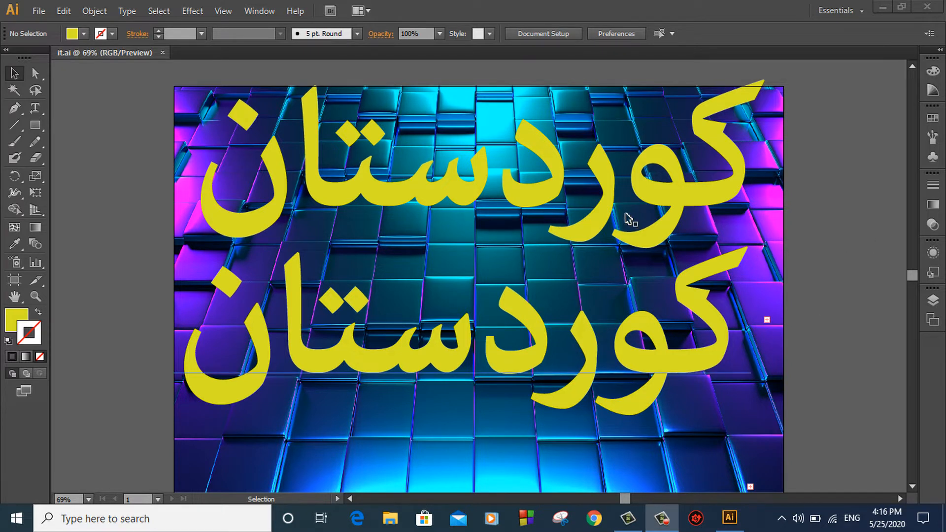
Remove the upper and lower yellow Arabic text lines from the tile poster, then minimise Illustrator
click(530, 188)
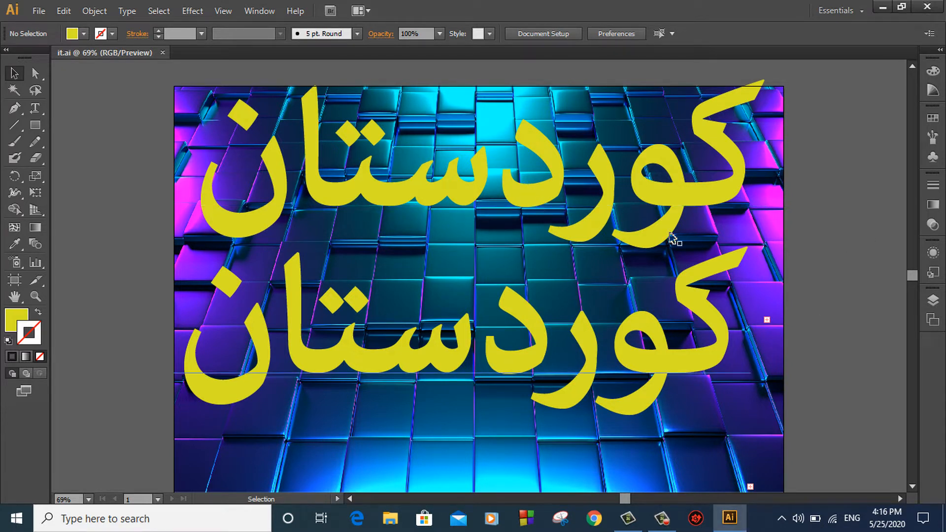
click(677, 198)
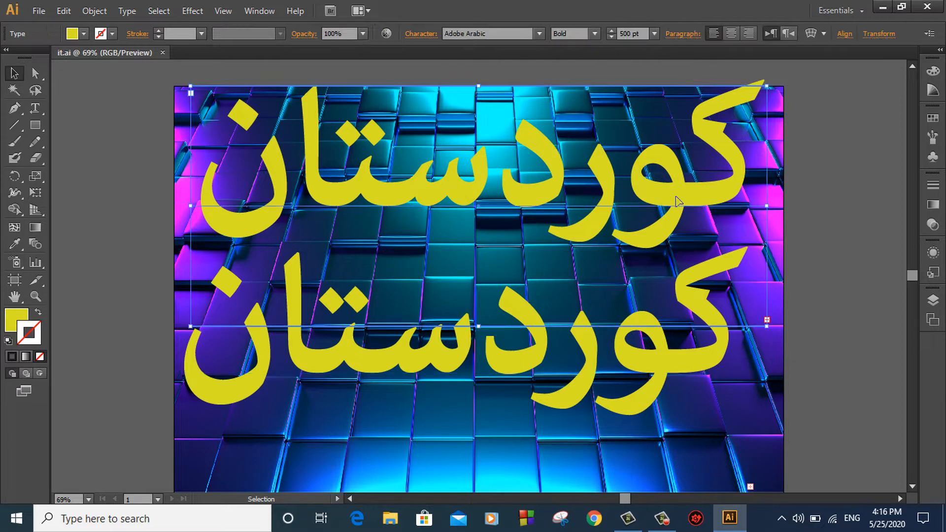
key(Delete)
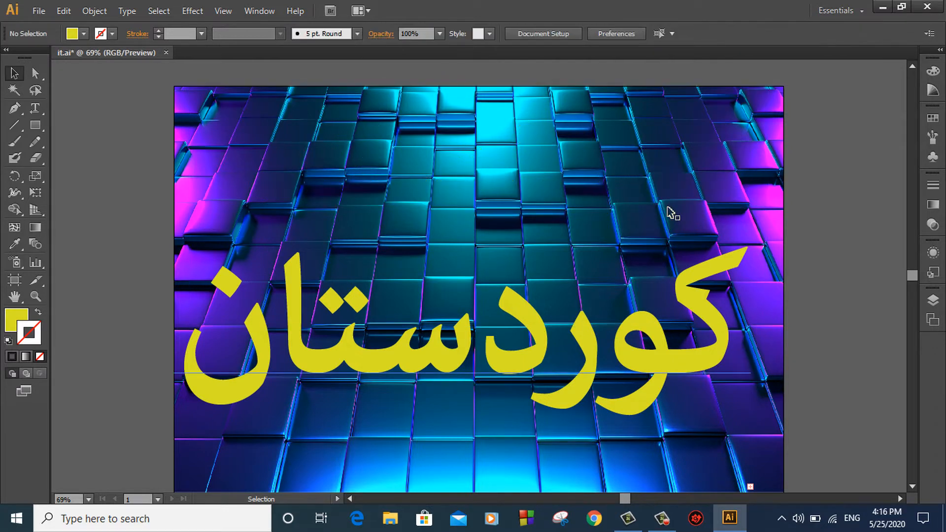
click(658, 366)
key(Delete)
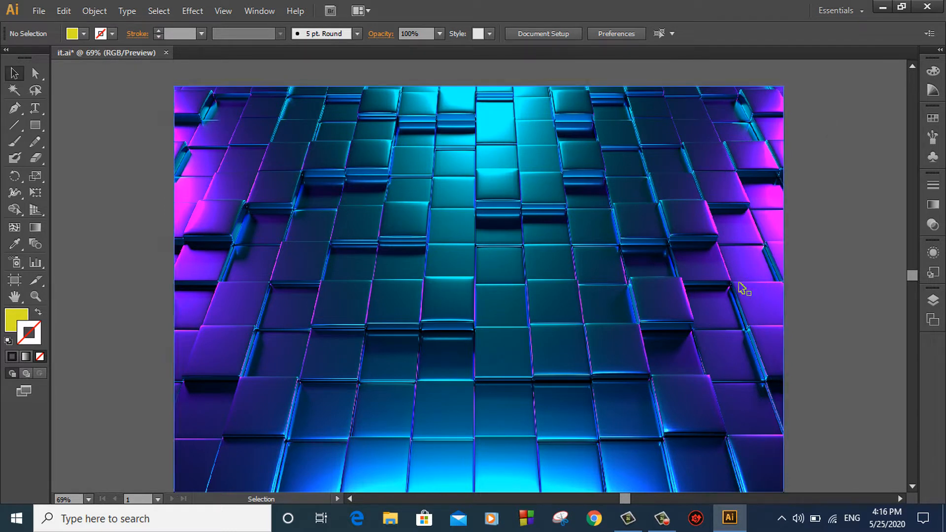
click(878, 12)
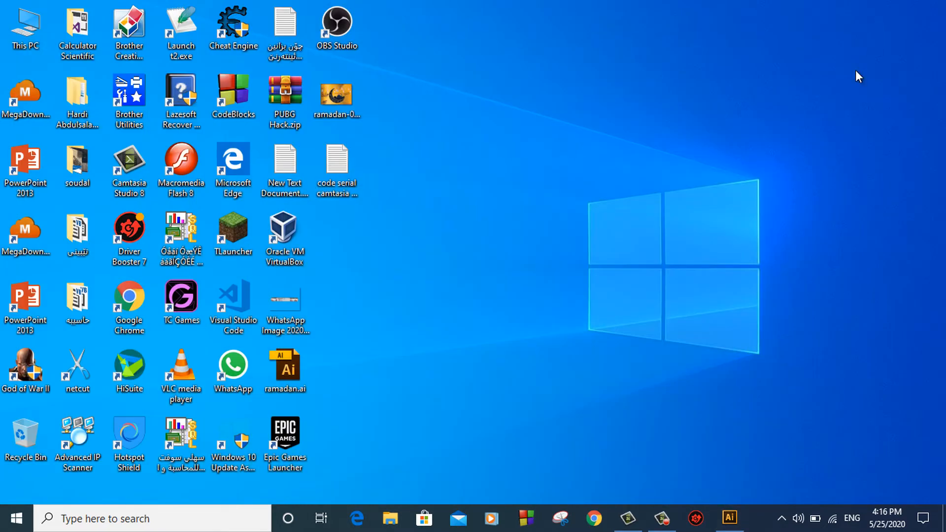
Launch Chrome and load google.com from the address-bar suggestion
click(608, 516)
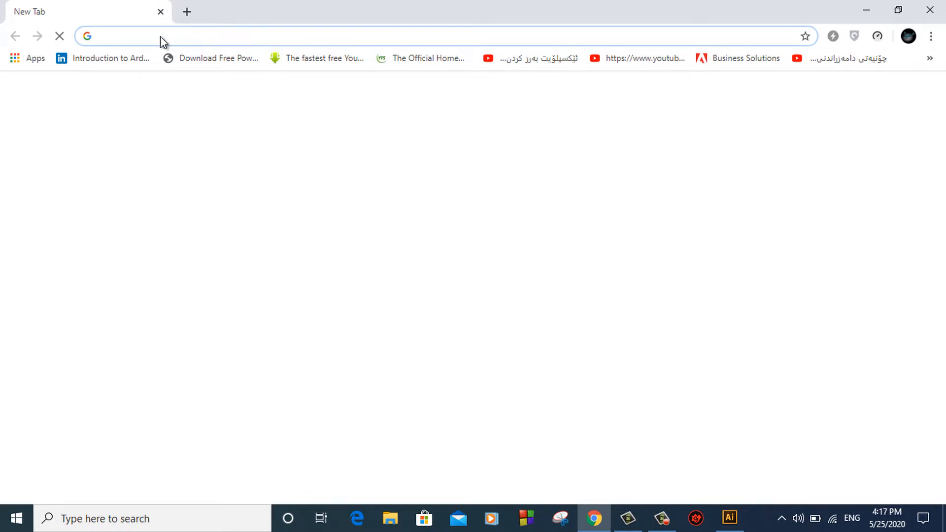
text(google.com)
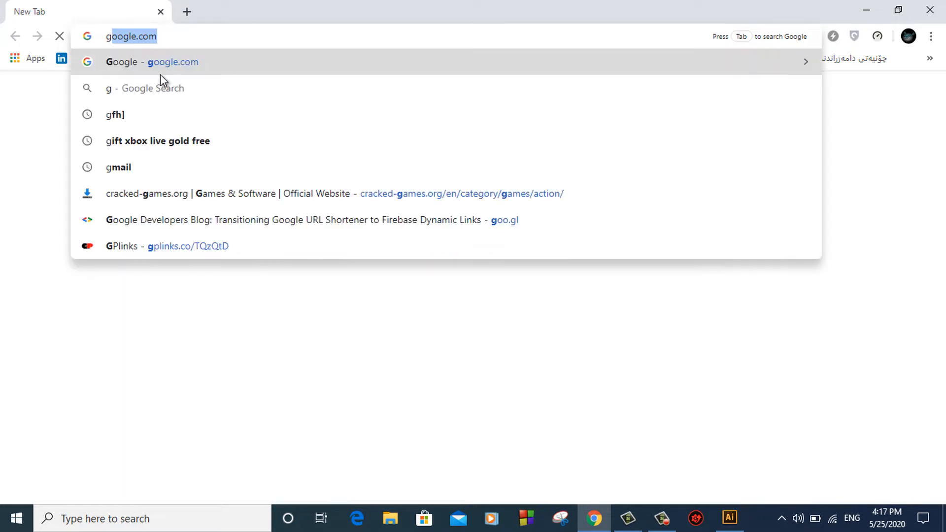
click(164, 69)
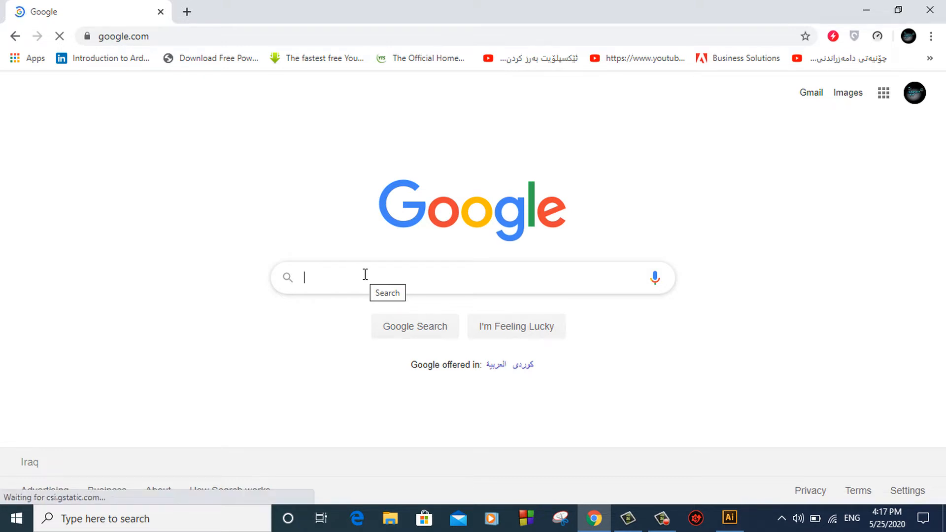
Search Google for 'shape.png' and switch to the Images results
text(shape)
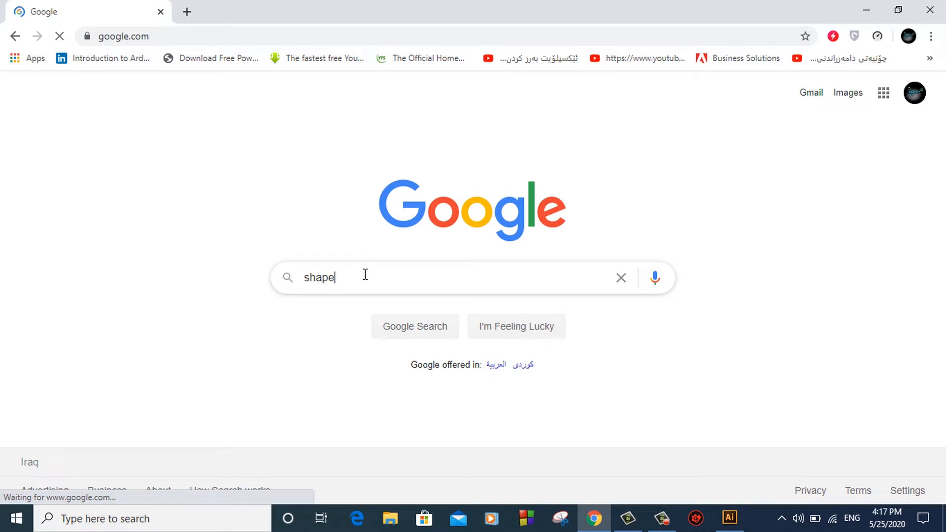
text(.)
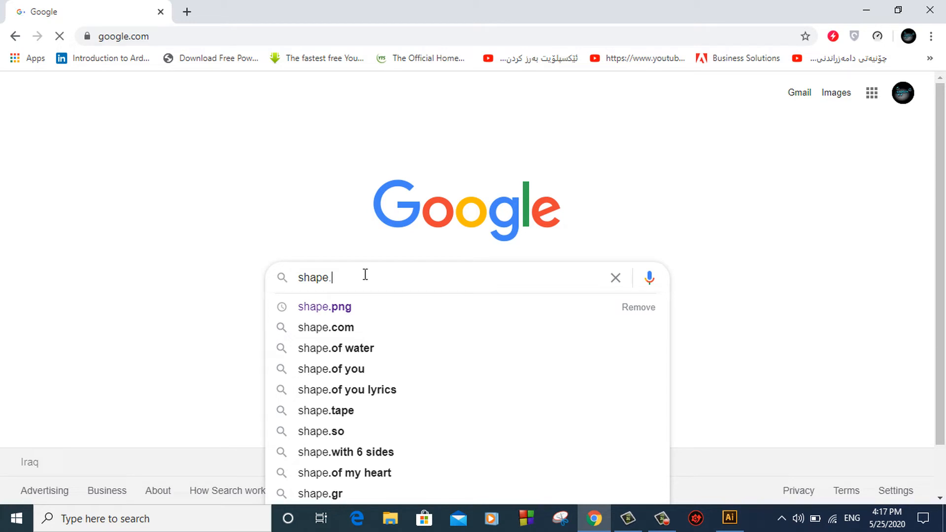
key(Down)
key(Return)
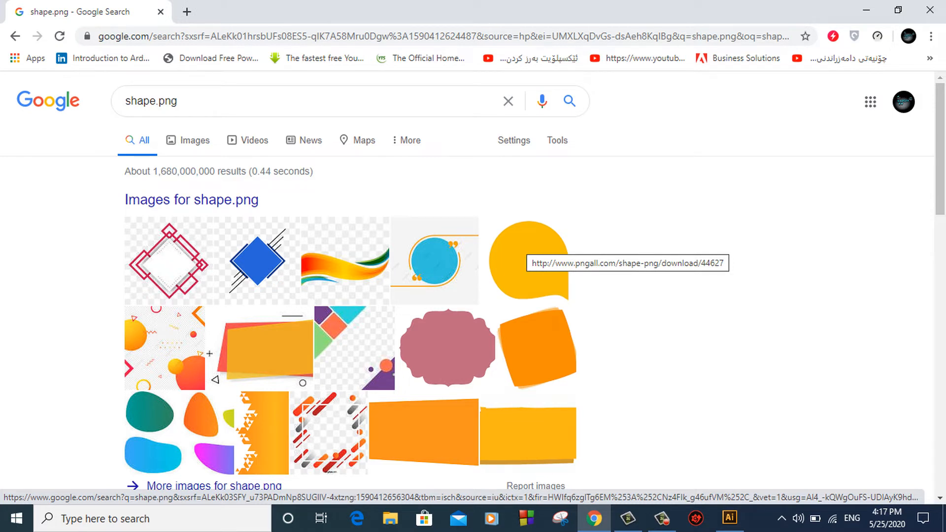
click(191, 140)
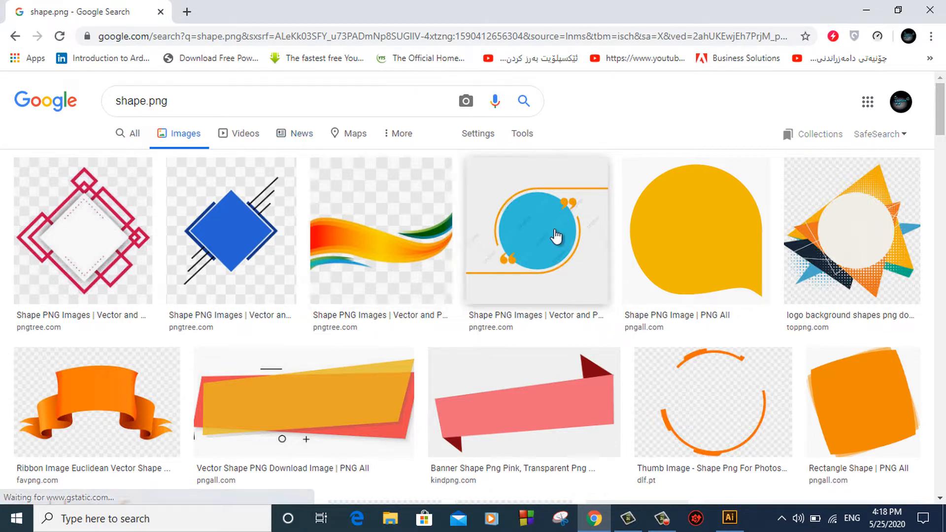
Browse the shape.png results, previewing and then closing the logo background shapes image
scroll(554, 228, down, 2)
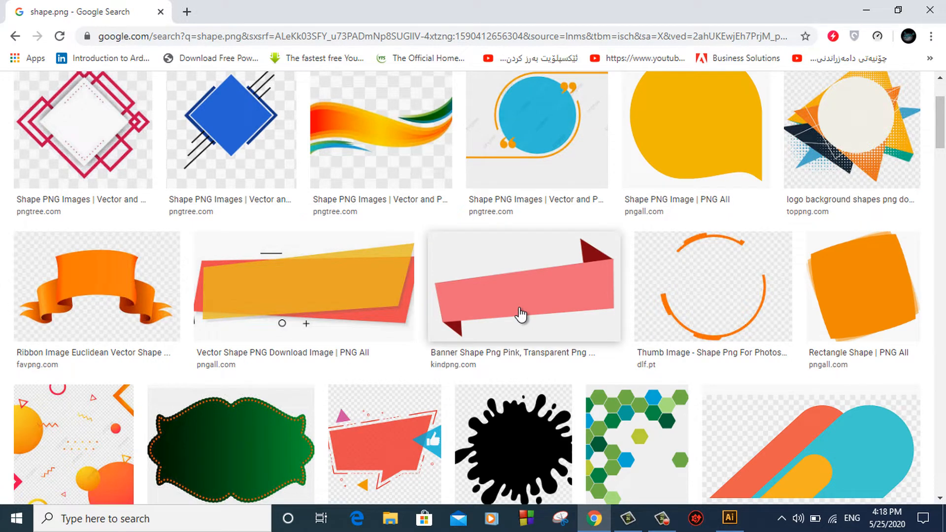
scroll(521, 295, up, 2)
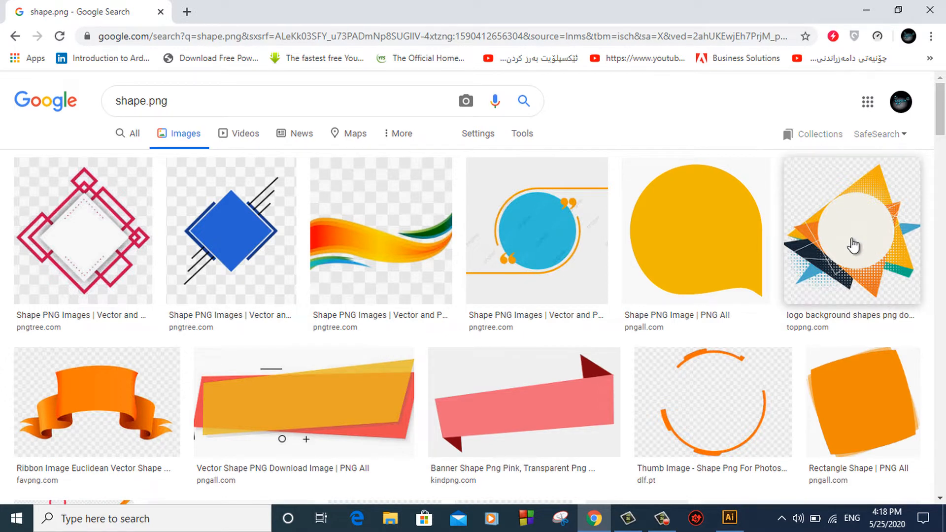
click(853, 245)
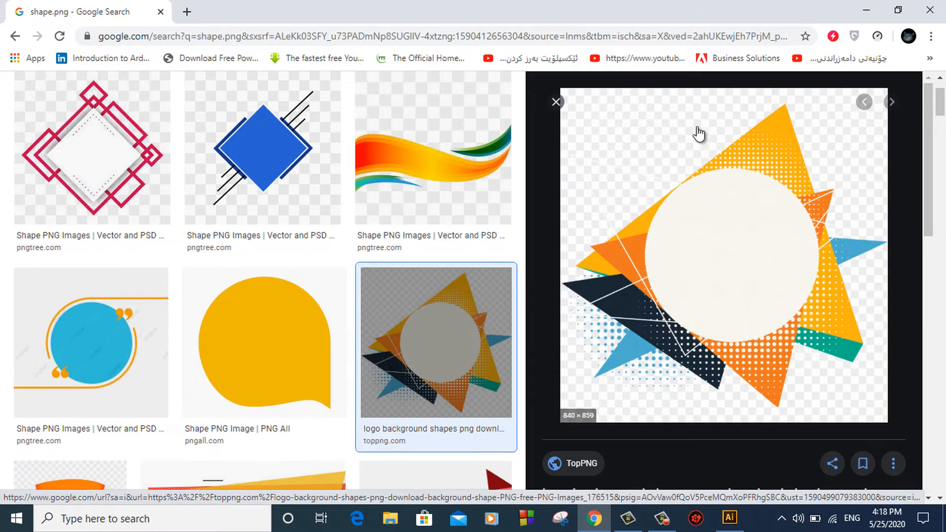
scroll(683, 147, up, 2)
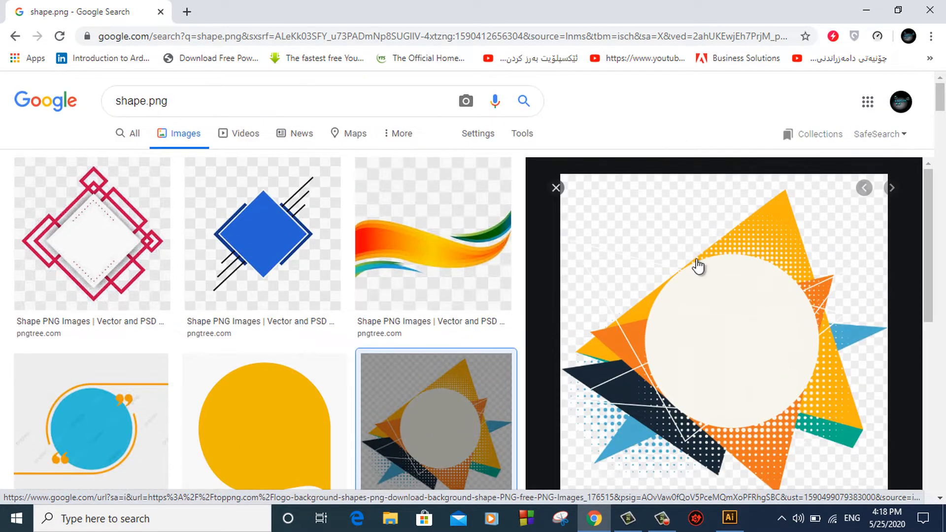
scroll(696, 264, down, 3)
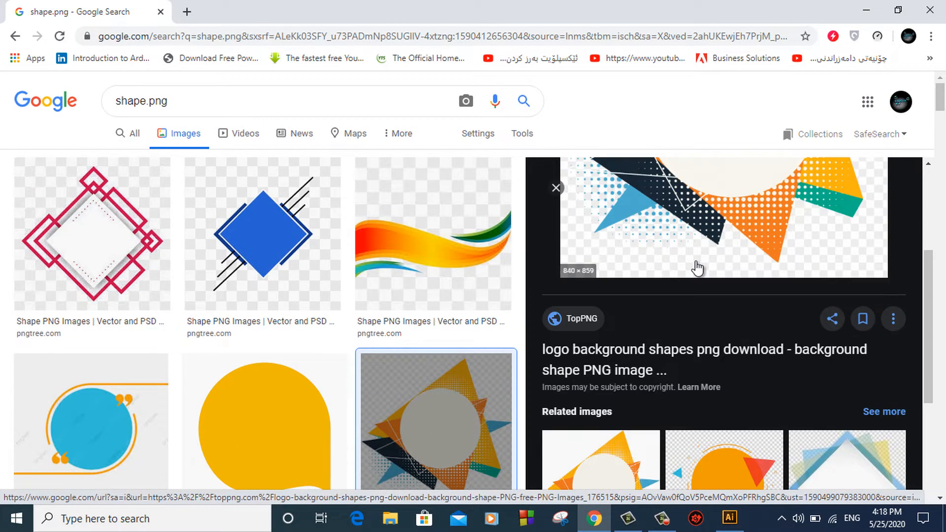
scroll(697, 267, up, 3)
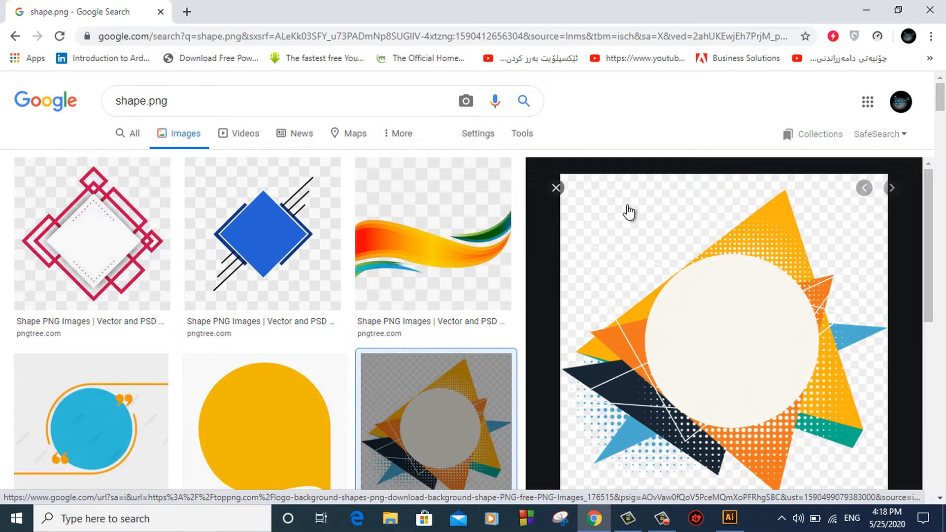
click(557, 189)
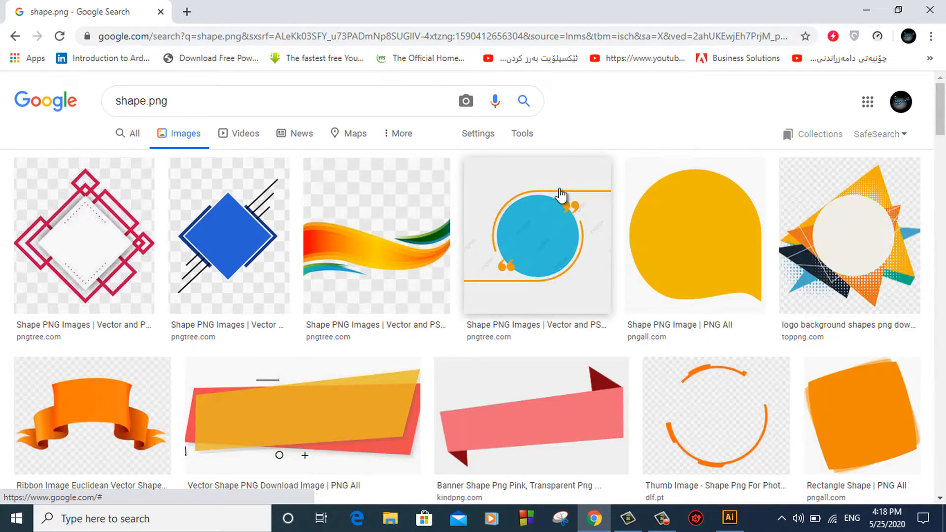
Open the yellow speech-bubble image (PNG All, 920 × 818) in the preview panel
click(664, 237)
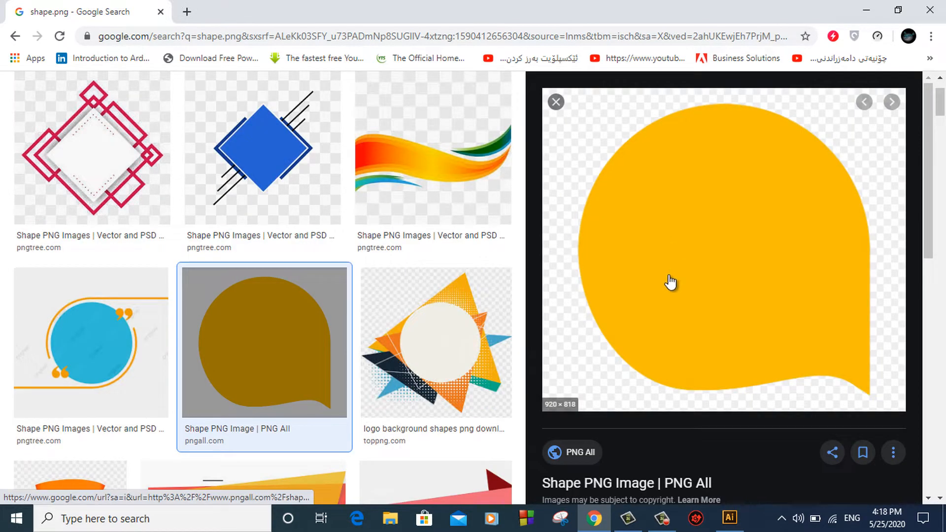
click(556, 103)
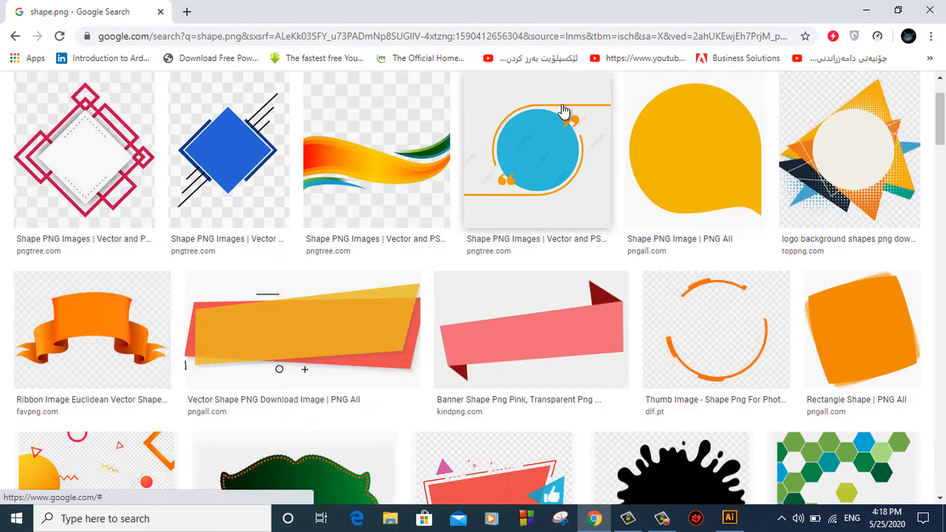
click(711, 142)
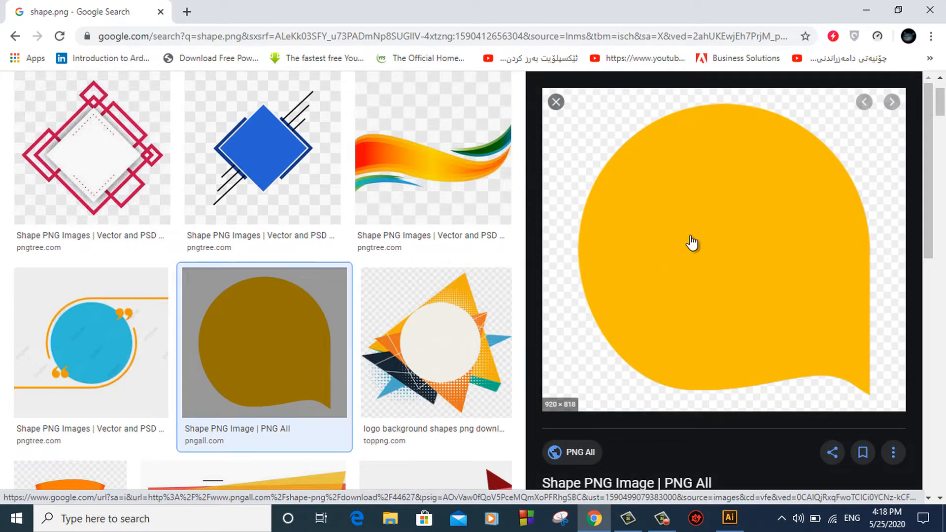
Save the yellow speech-bubble image to Downloads with 'Save image as...' and close the preview
right_click(704, 182)
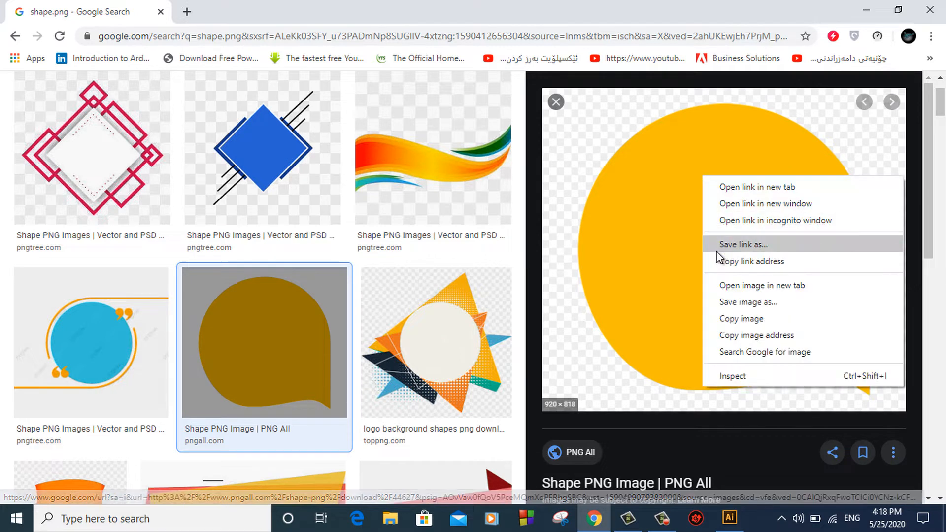
click(732, 299)
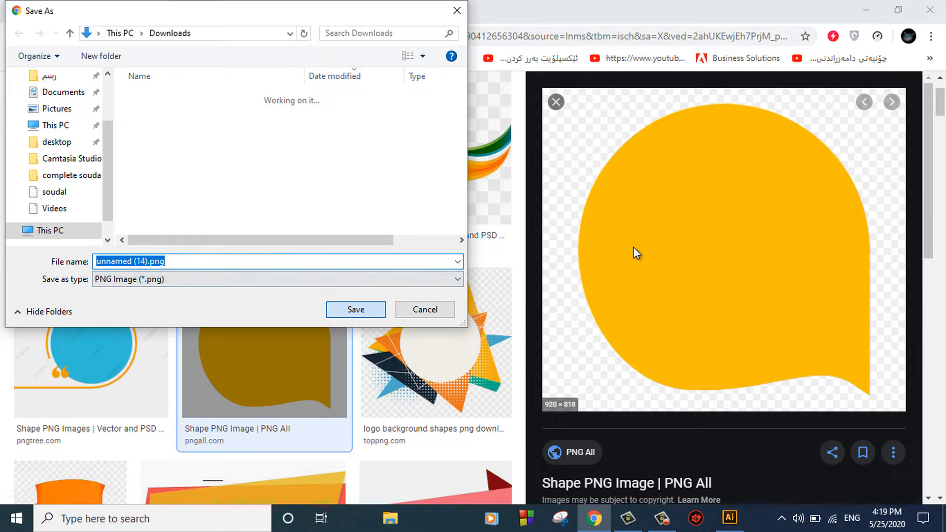
key(Return)
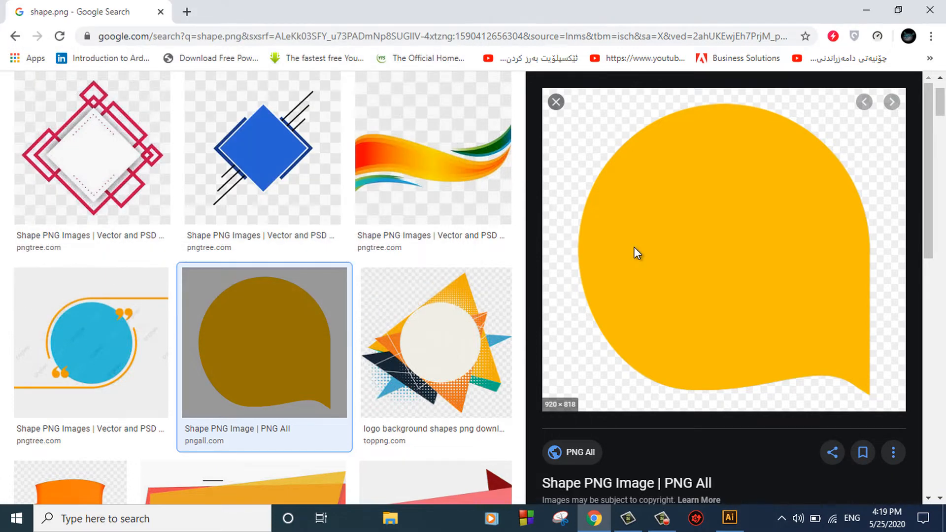
click(556, 102)
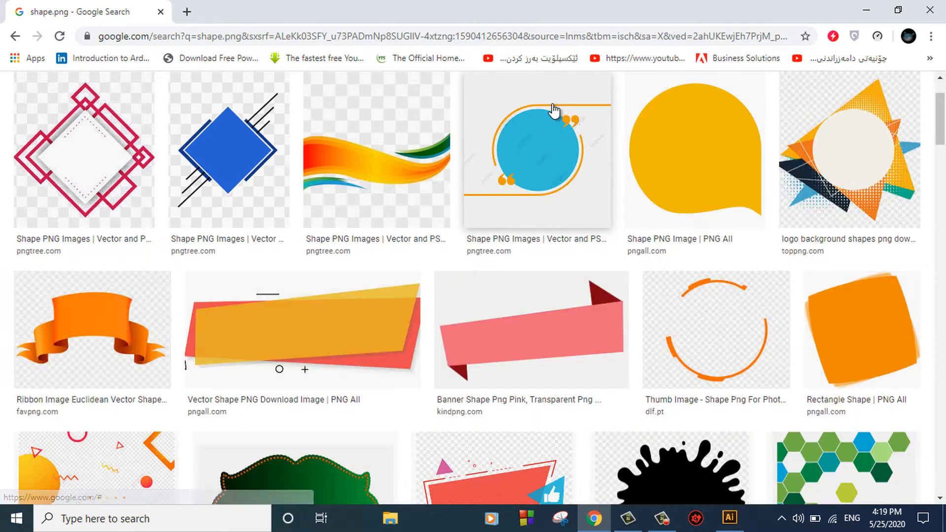
Change the image search from shape.png to abstract.png
scroll(469, 168, up, 2)
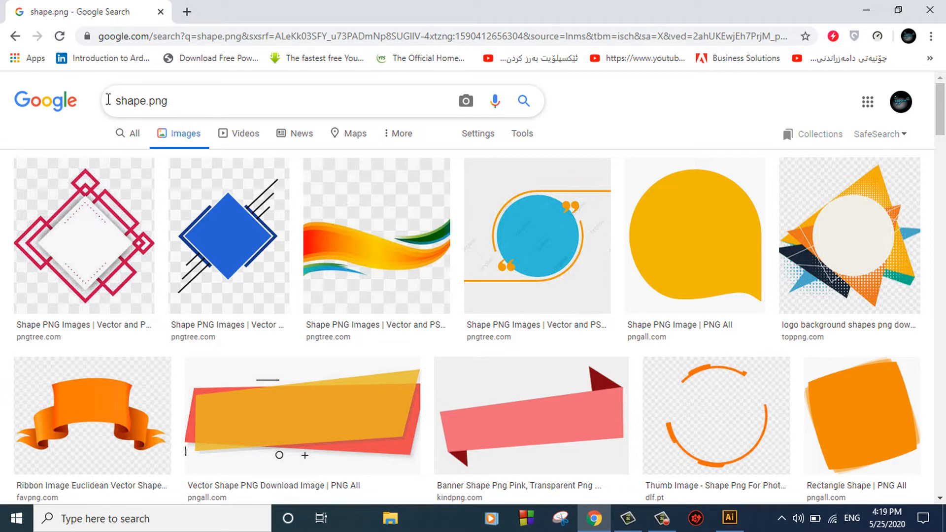
double_click(131, 101)
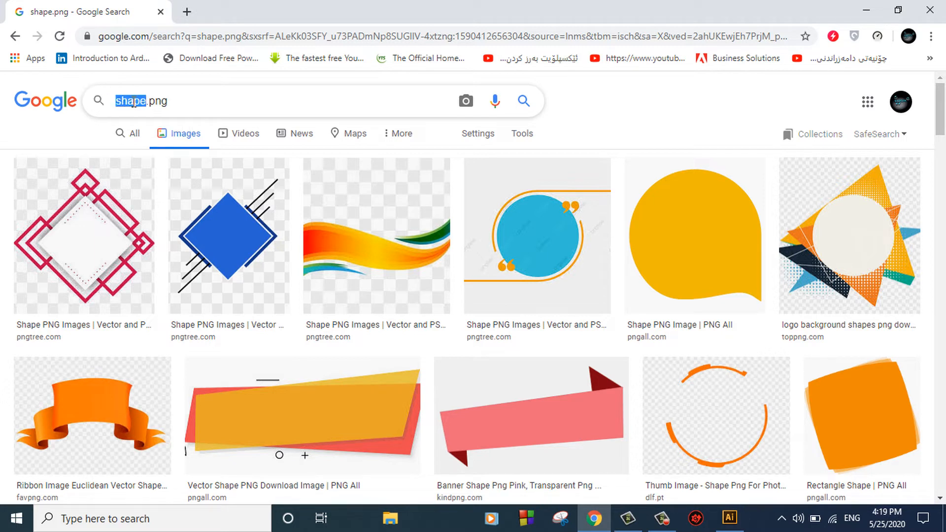
text(abstr)
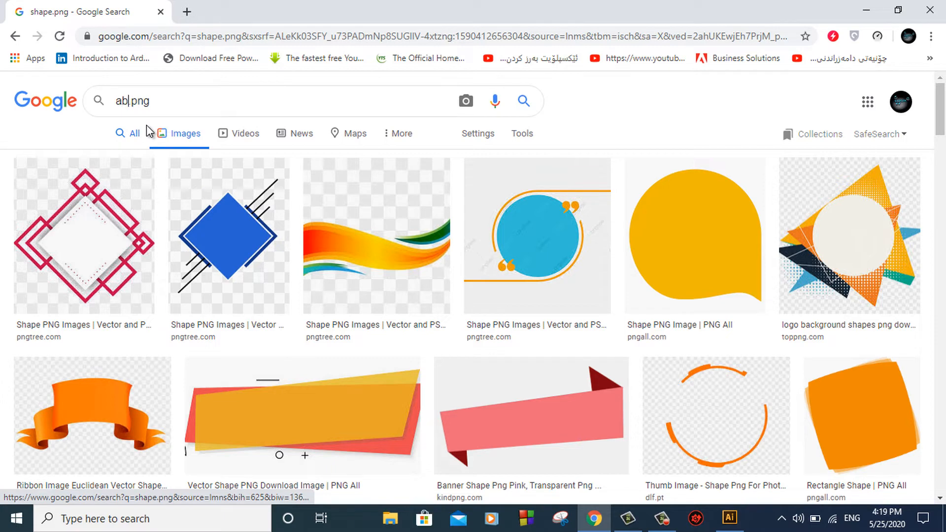
text(act)
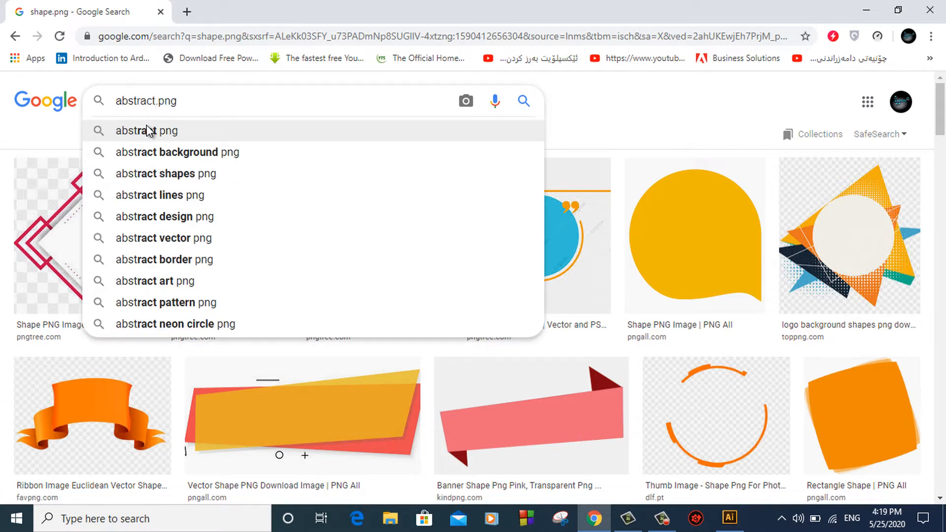
click(159, 131)
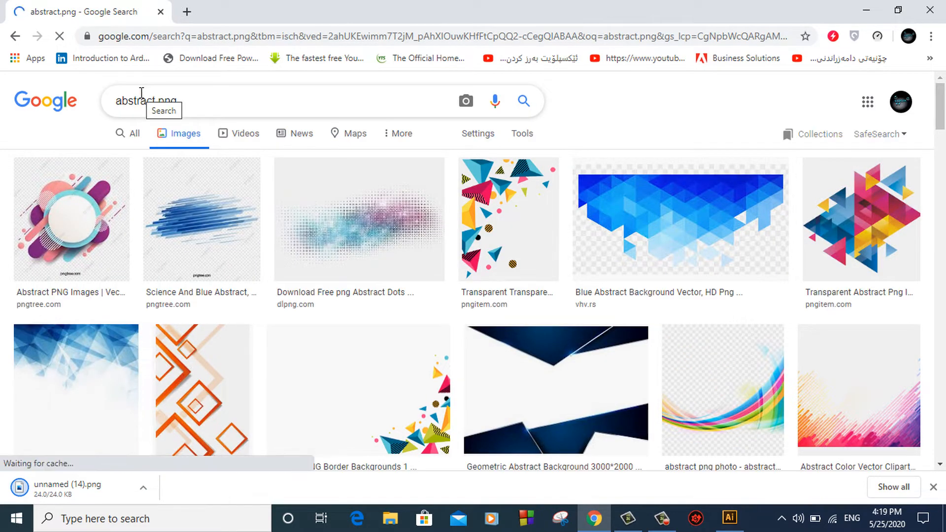
Edit the query to wave.png and run the search
double_click(141, 102)
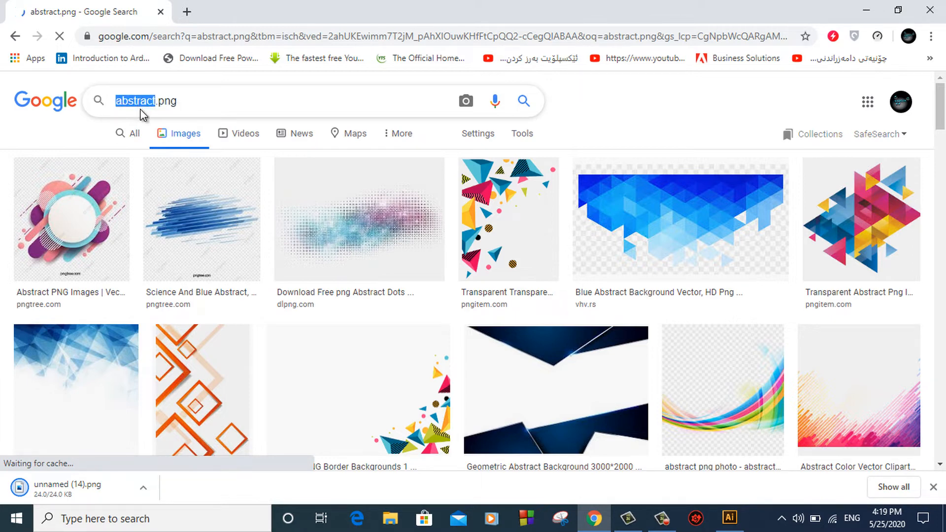
text(wave)
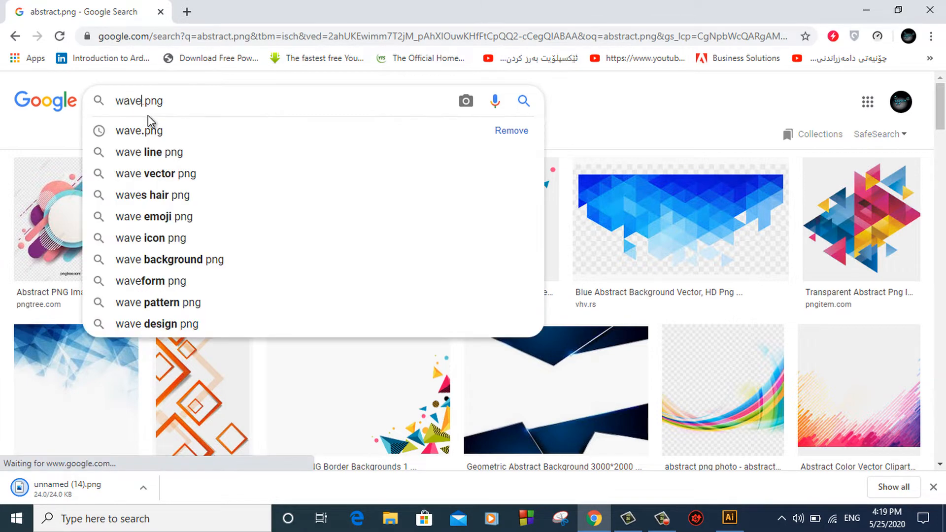
key(Return)
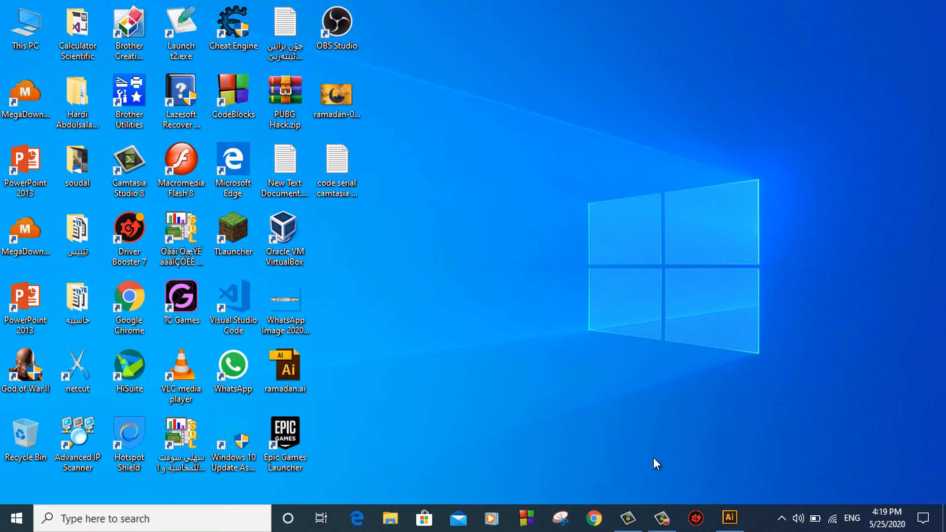
Back in it.ai, use File > Open with All Formats and pick unnamed (14).png from Downloads
click(730, 517)
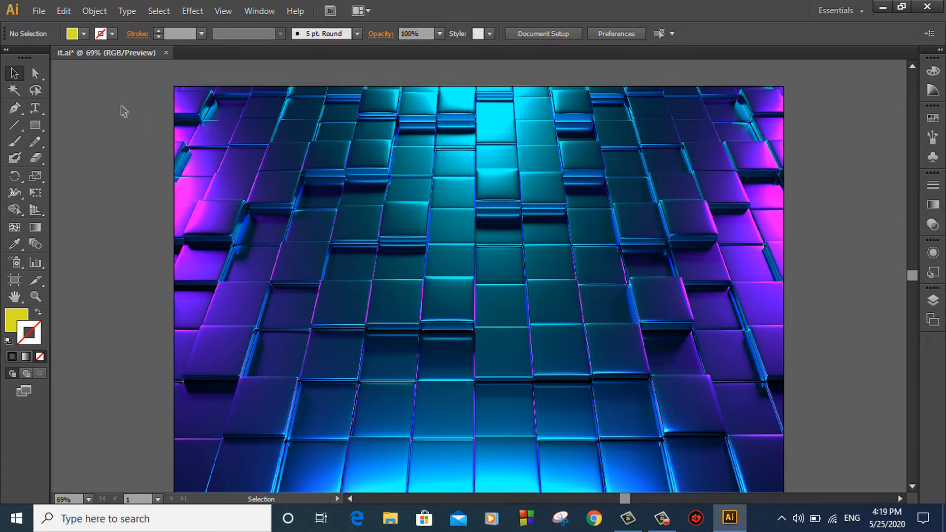
key(ctrl)
click(47, 17)
click(58, 57)
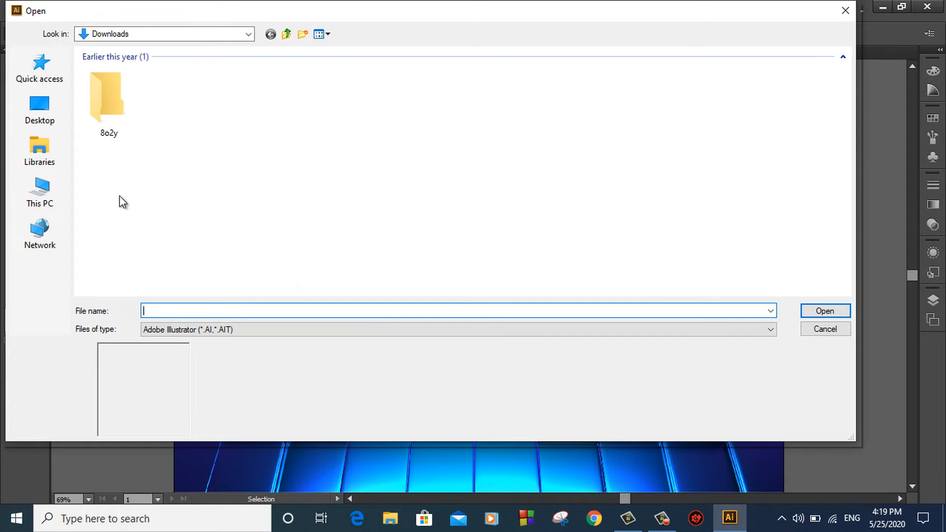
click(241, 329)
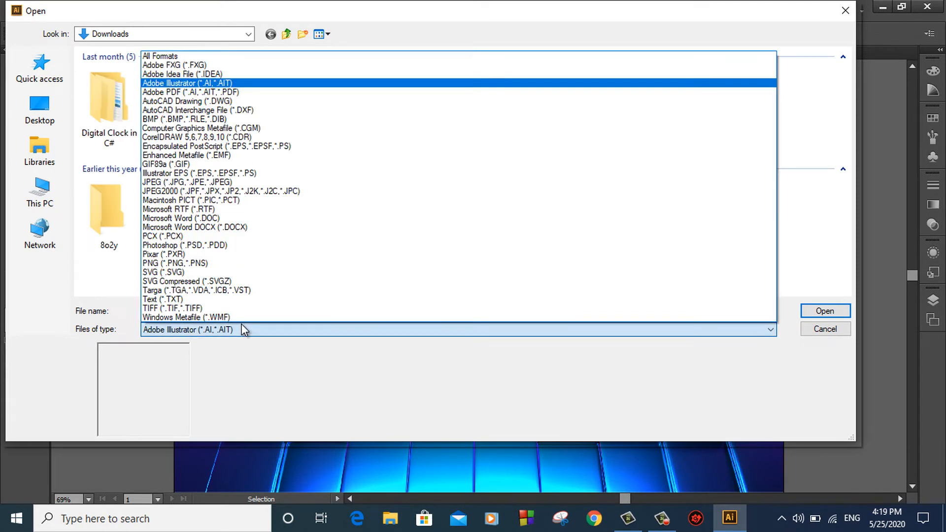
click(212, 56)
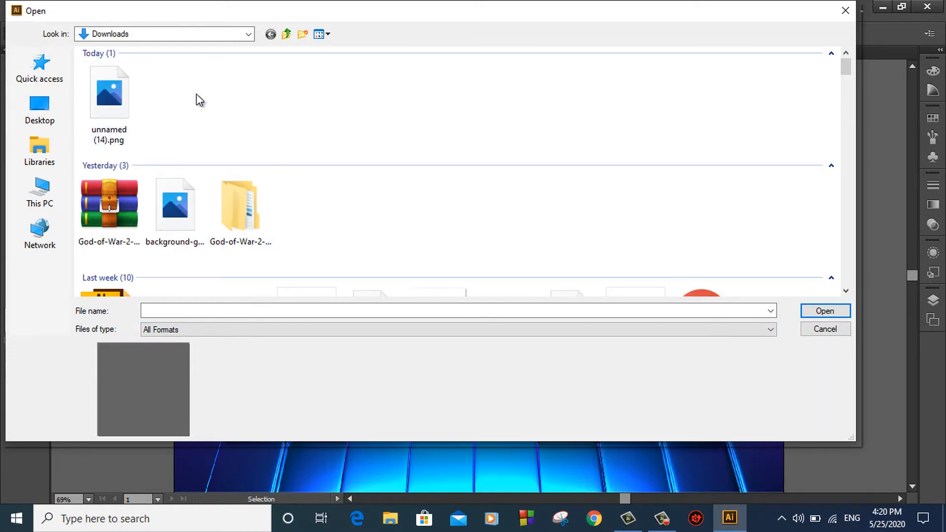
click(124, 98)
Open unnamed (14).png and drag the speech-bubble image onto the it.ai poster
click(815, 316)
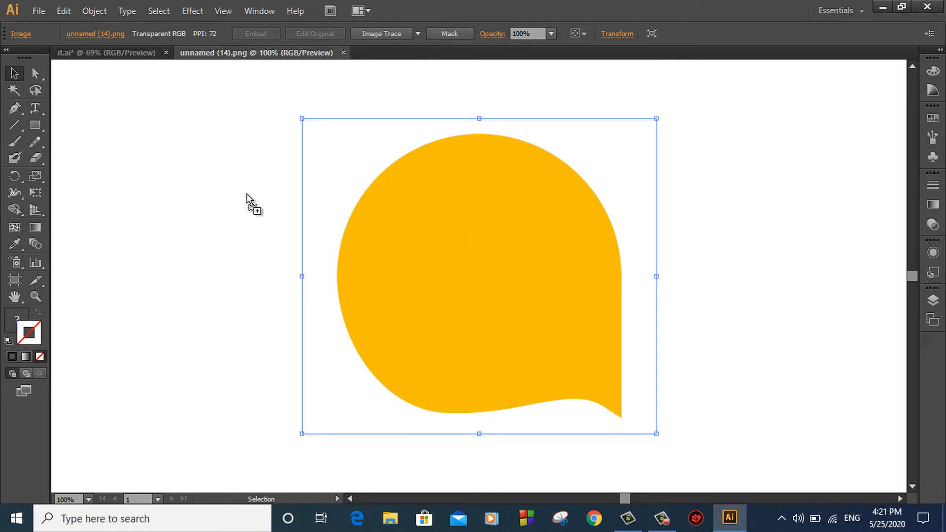
drag(247, 194, 123, 49)
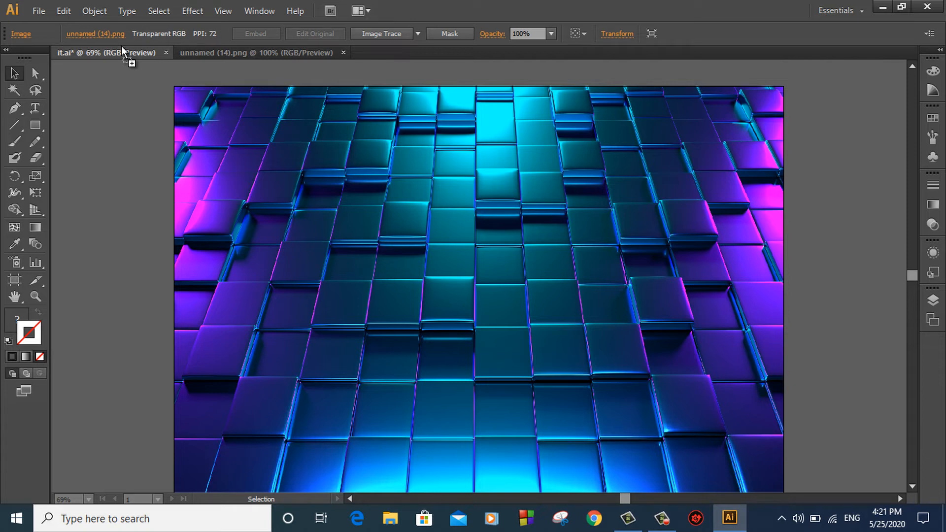
drag(123, 50, 176, 90)
drag(354, 197, 478, 258)
Move the speech bubble into the lower-right corner of the poster
click(859, 199)
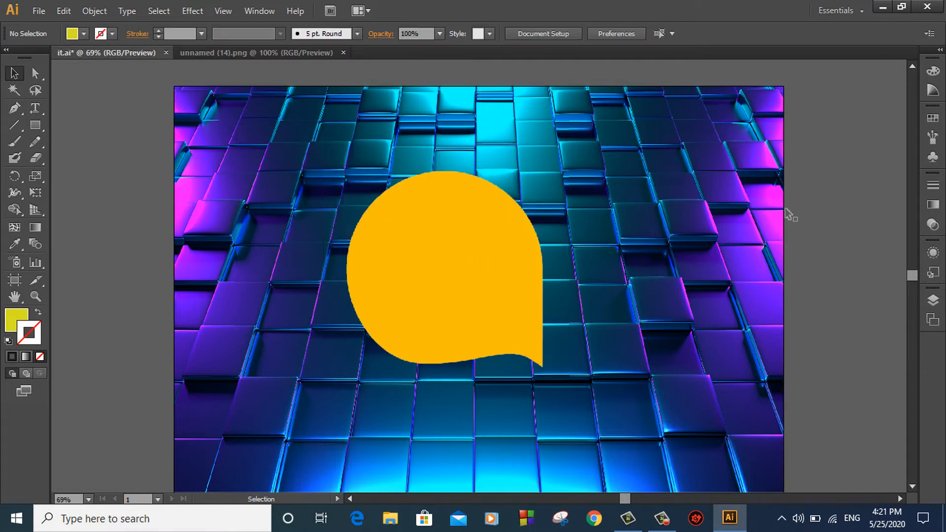
drag(435, 271, 669, 335)
scroll(771, 311, down, 1)
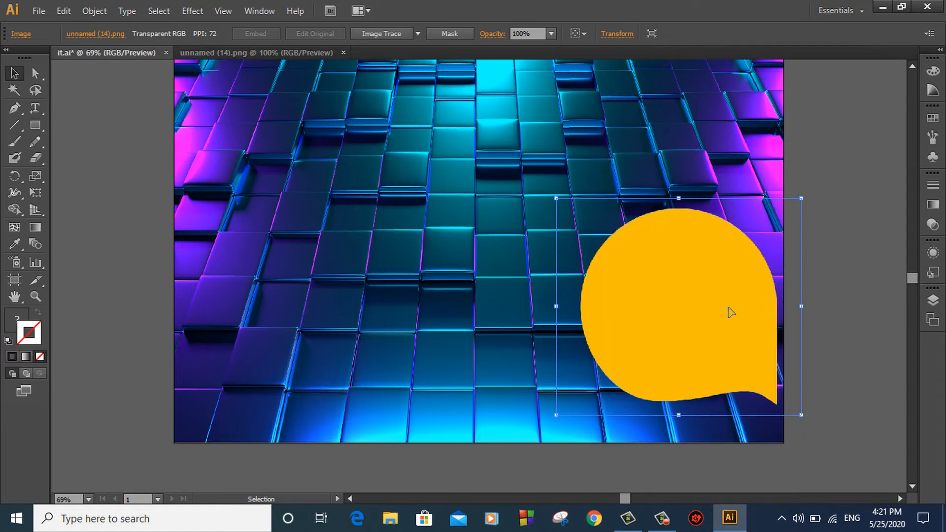
drag(730, 313, 730, 350)
click(812, 179)
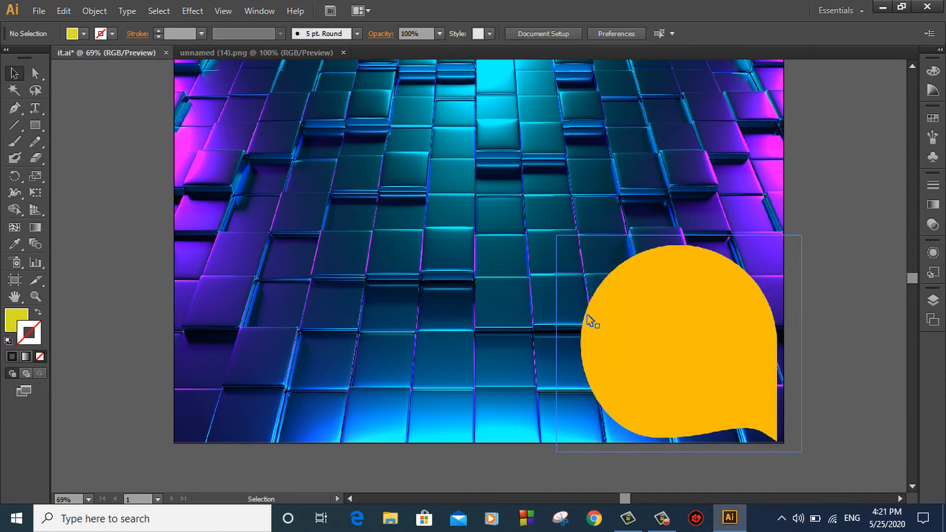
click(36, 106)
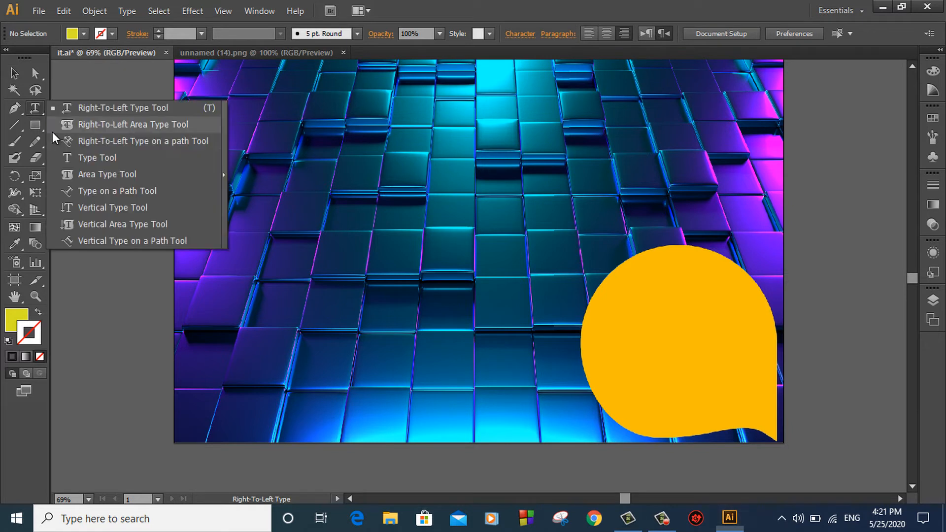
Draw a horizontal text area over the bubble, then move the bubble to the poster's centre
click(93, 157)
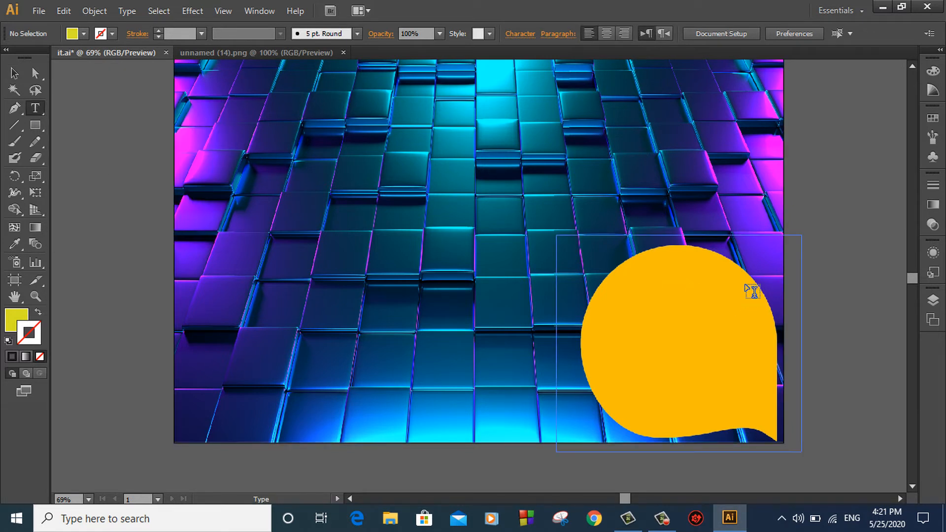
drag(746, 286, 609, 395)
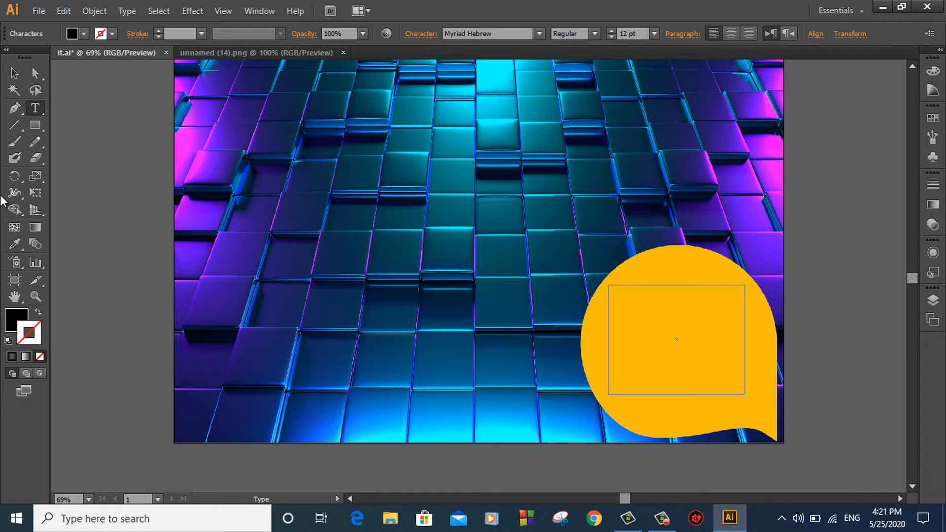
click(14, 73)
drag(661, 338, 304, 302)
key(ctrl+z)
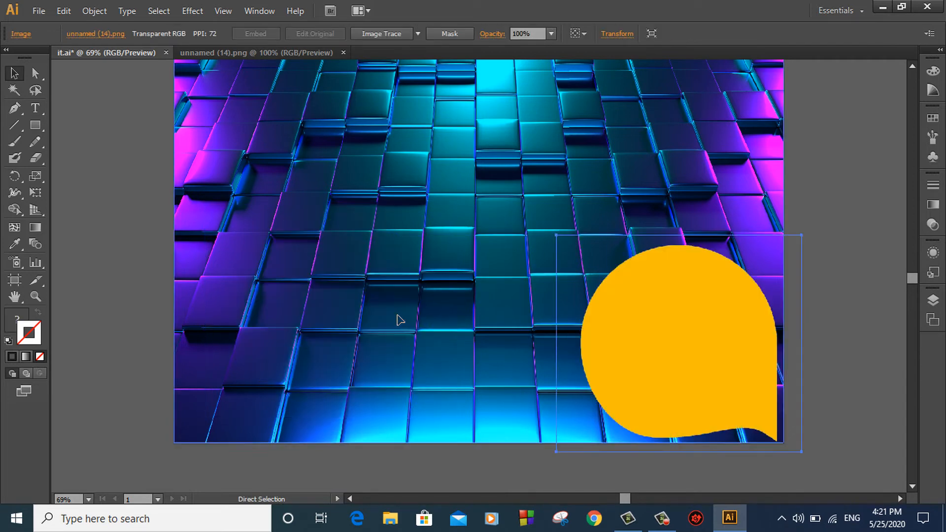
drag(593, 338, 433, 258)
Bring the empty text area to the front and place it over the speech bubble
click(759, 297)
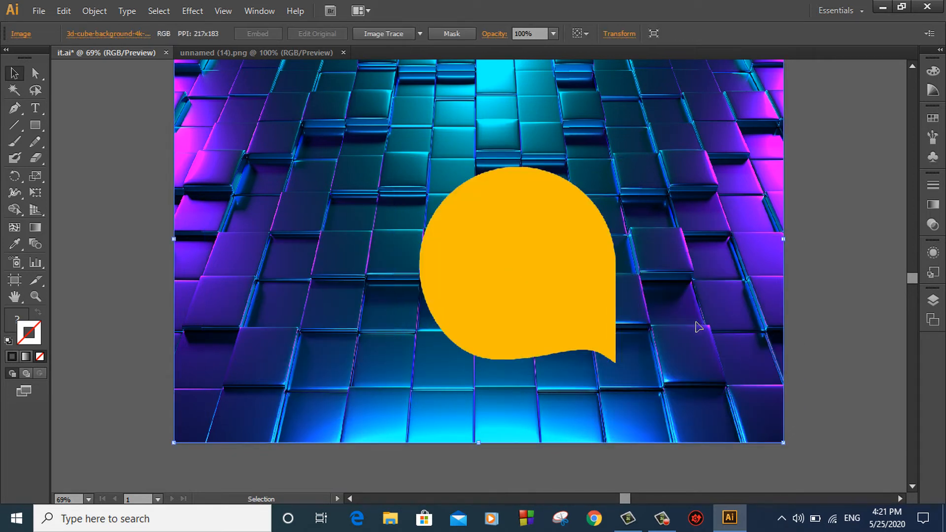
drag(686, 287, 138, 184)
right_click(137, 181)
mouse_move(163, 310)
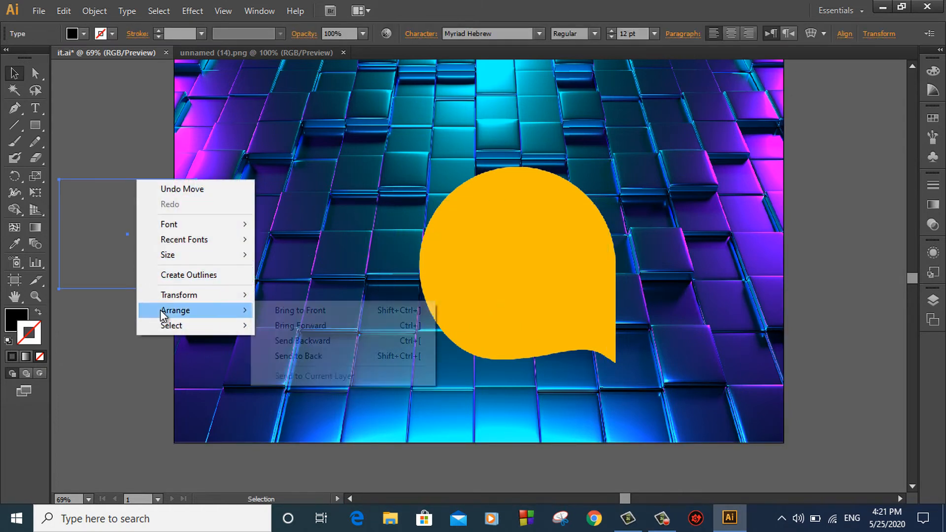
click(297, 310)
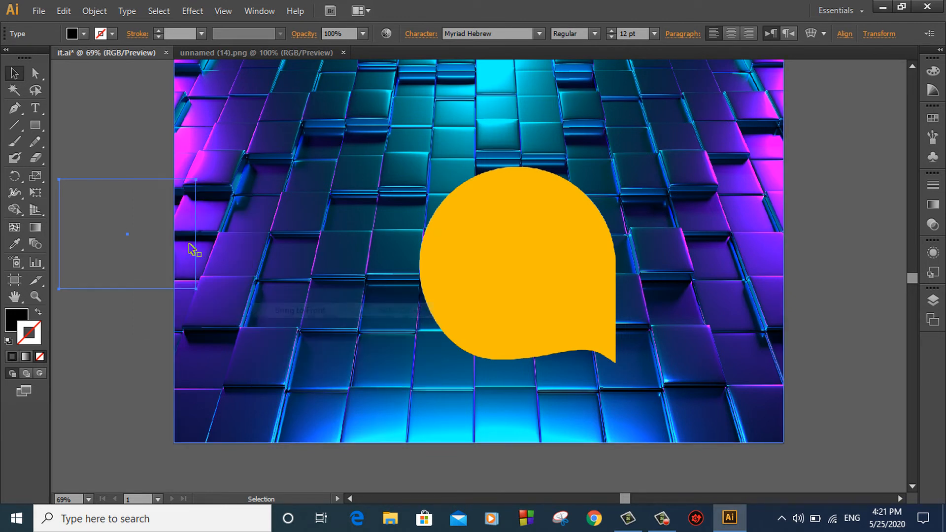
drag(144, 183, 531, 214)
Leave bubble isolation and set the Type tool to Adobe Arabic at 72 pt
double_click(531, 252)
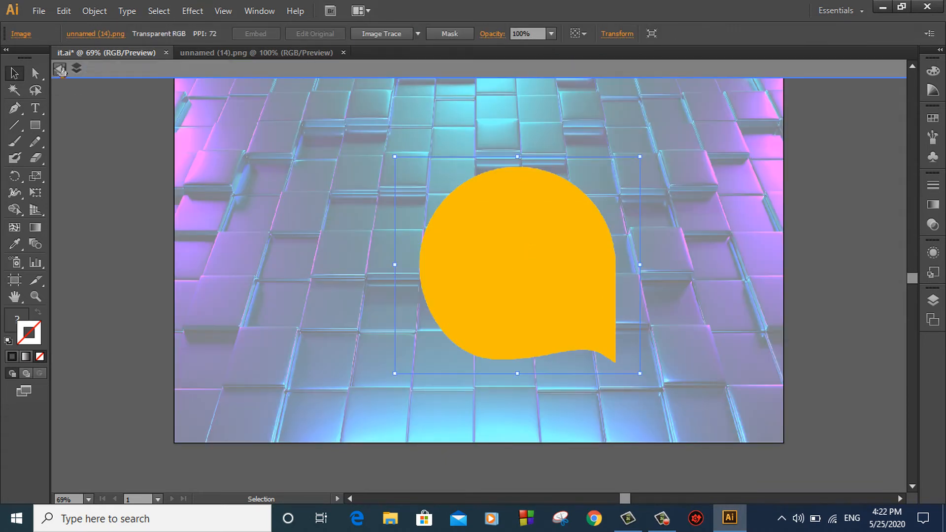
click(62, 70)
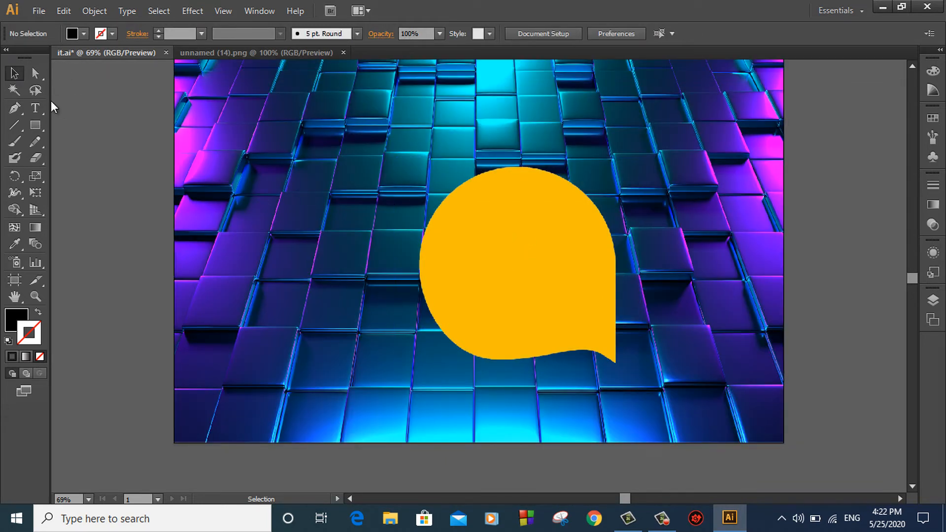
click(35, 107)
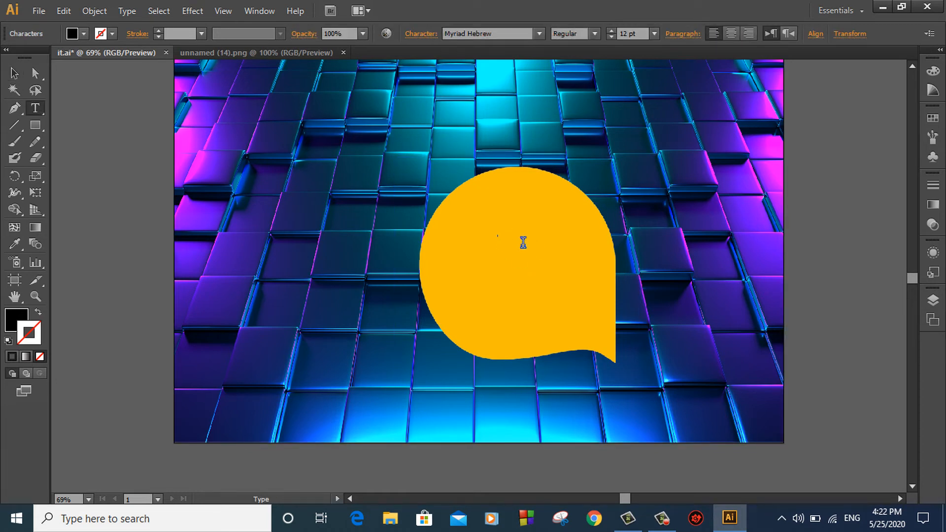
click(649, 35)
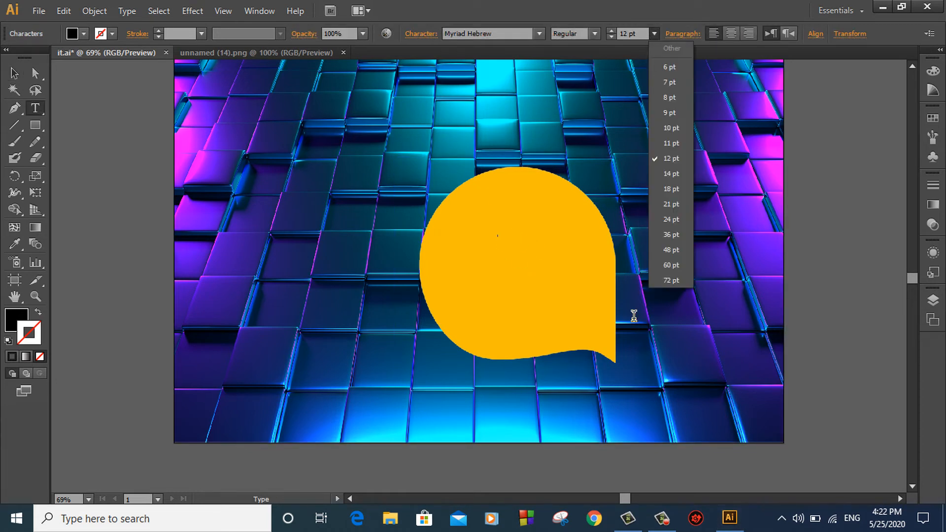
click(670, 281)
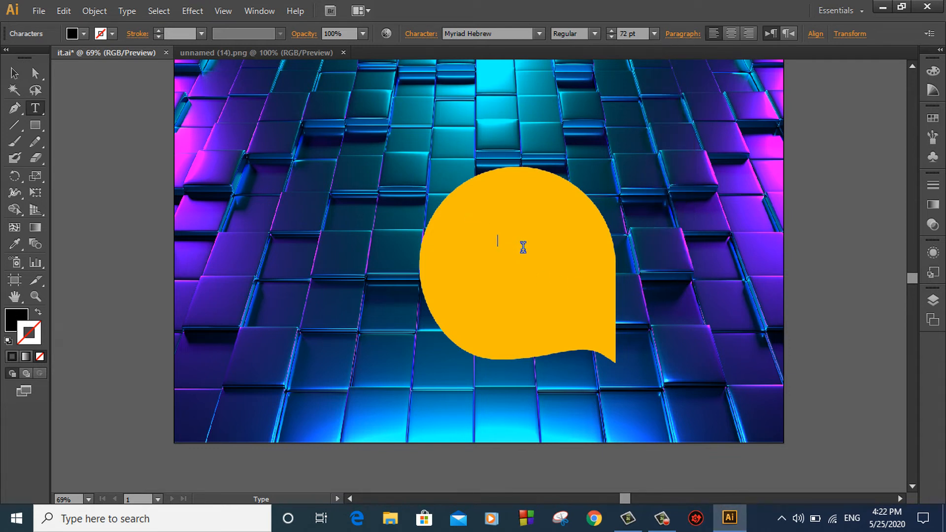
click(540, 34)
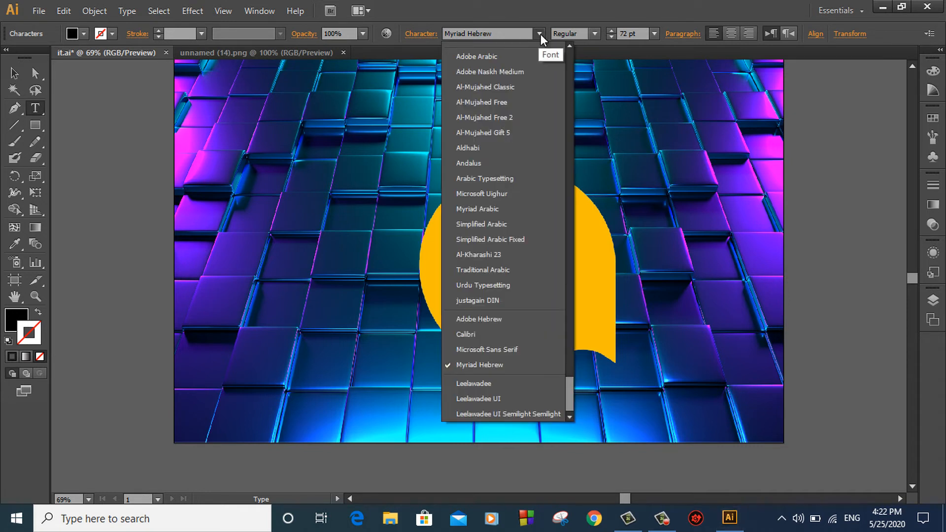
click(531, 62)
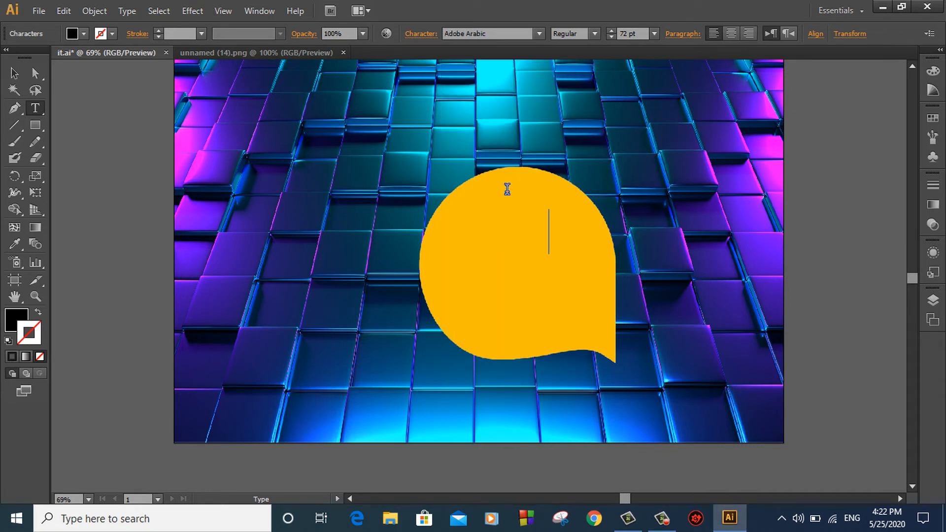
Select the frame's placeholder text, then bring the text frame in front of the bubble
drag(566, 235, 448, 239)
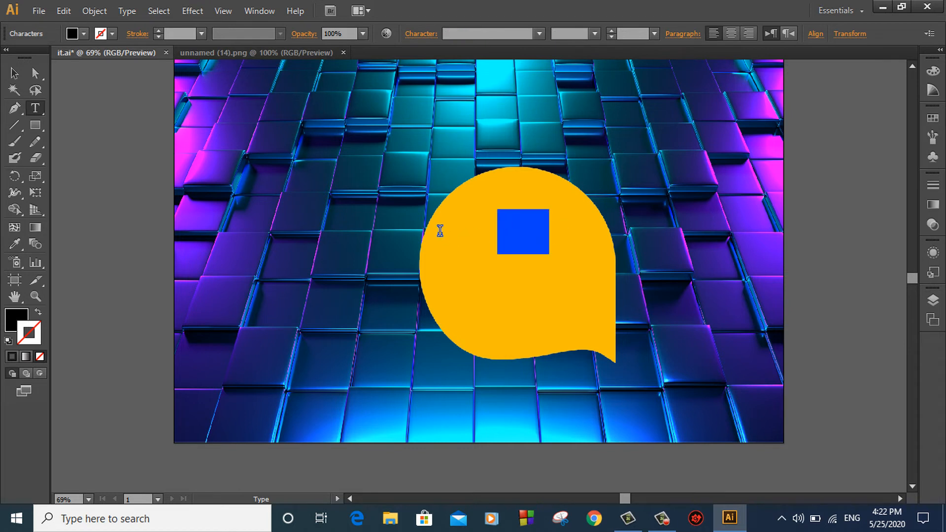
click(20, 324)
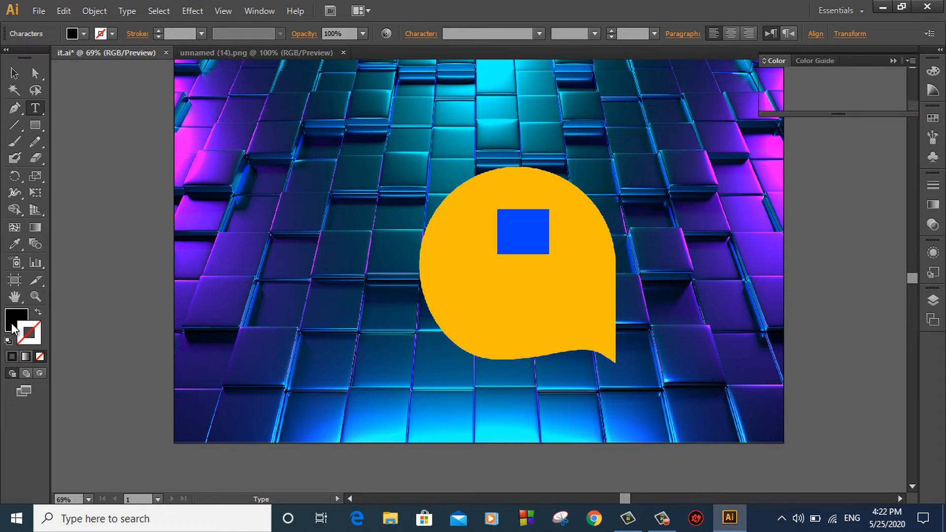
click(498, 246)
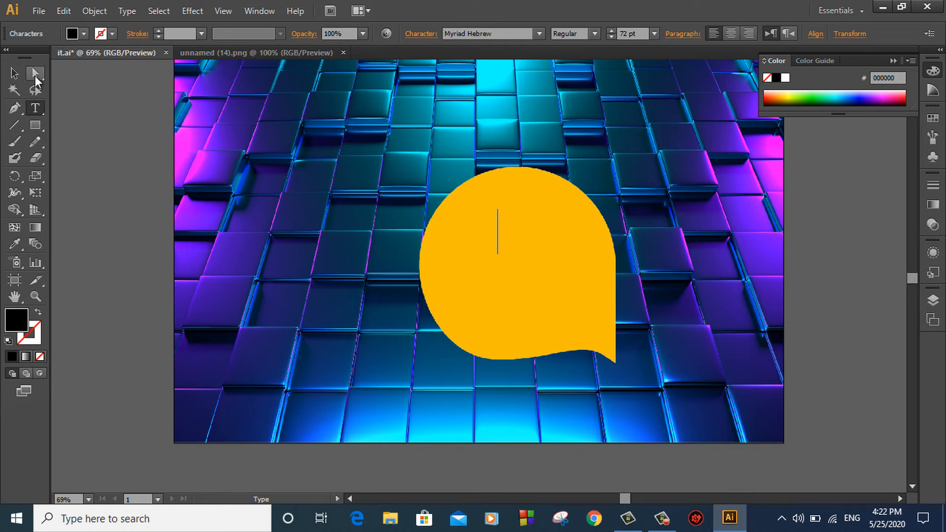
click(14, 73)
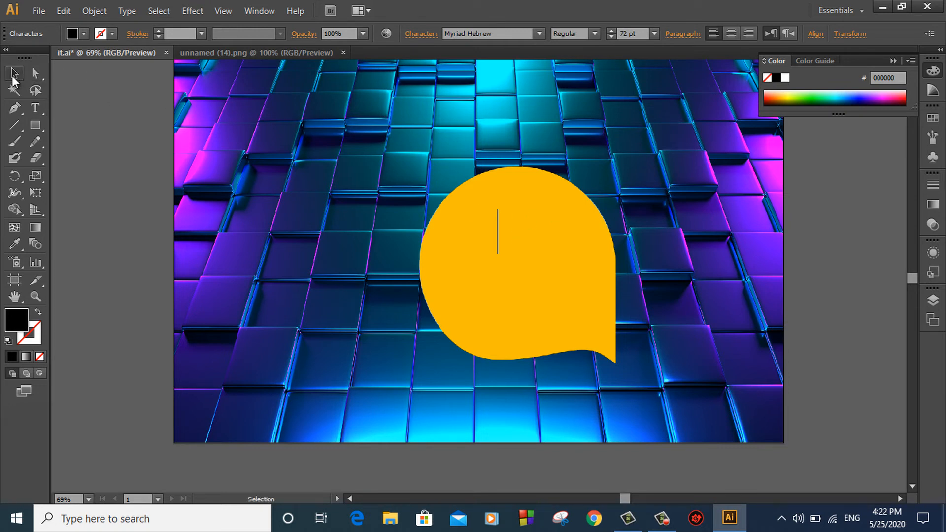
right_click(499, 209)
mouse_move(556, 339)
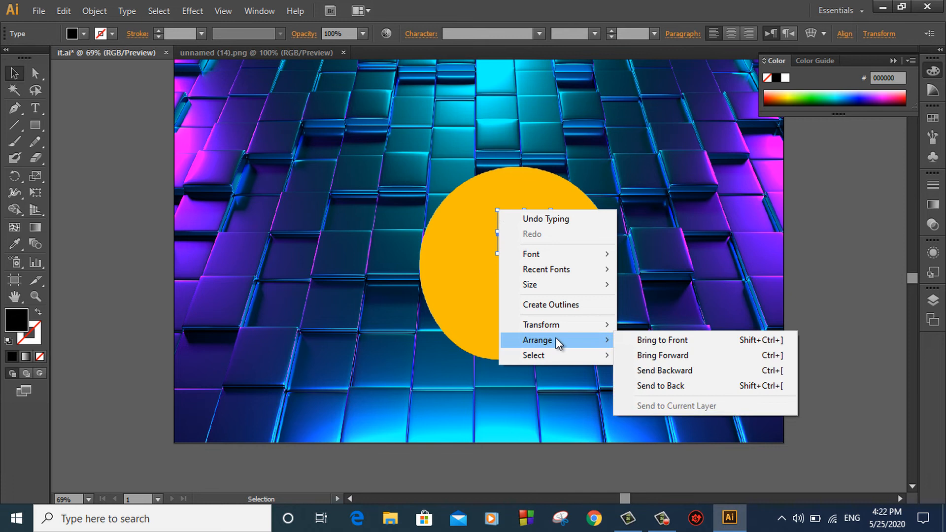
click(639, 340)
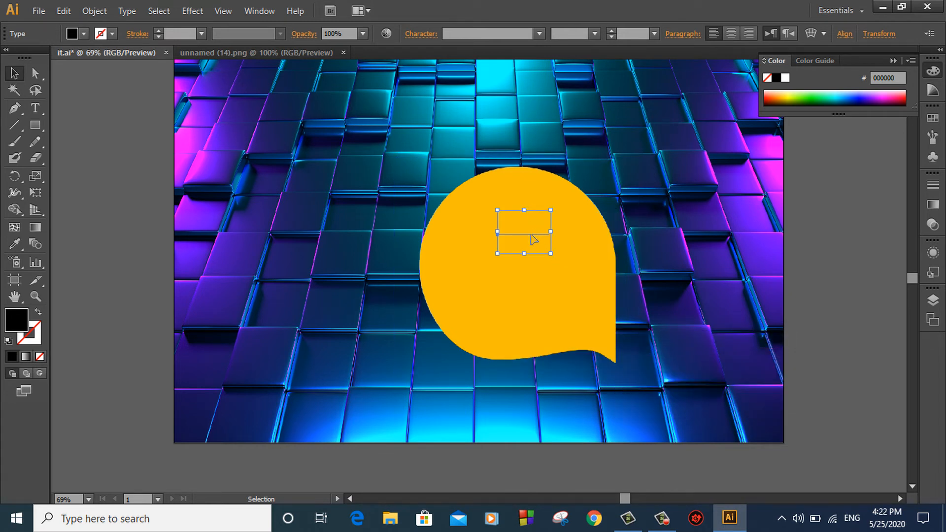
key(Delete)
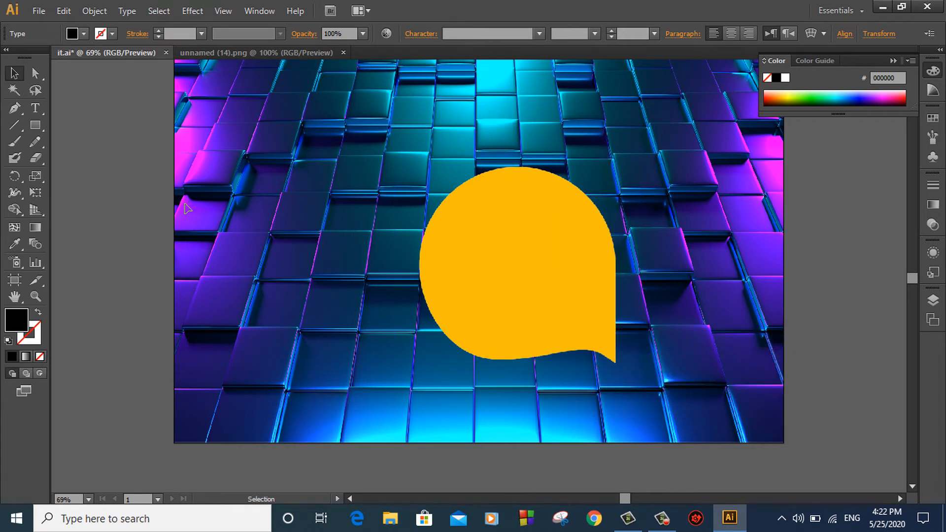
Move the speech bubble left of centre, restoring the displaced background image along the way
drag(561, 245, 837, 251)
click(591, 209)
key(ctrl+z)
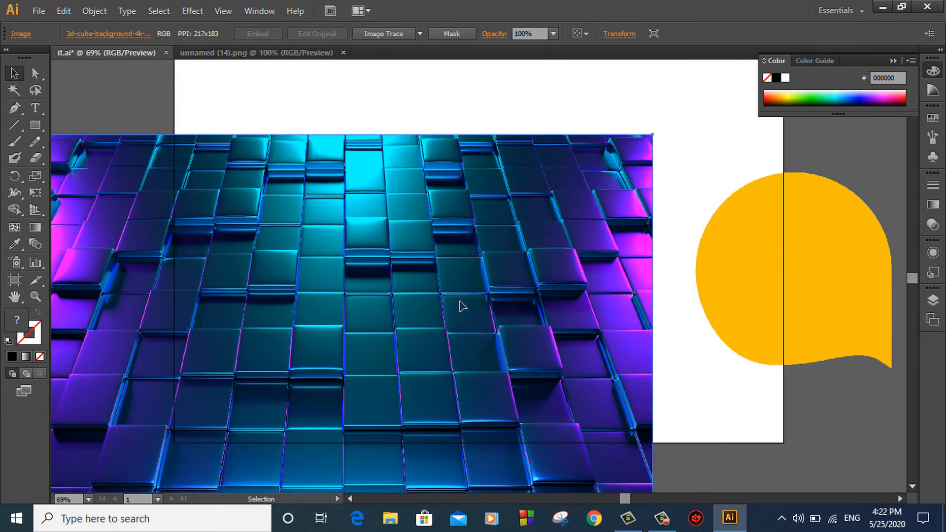
key(ctrl+shift+z)
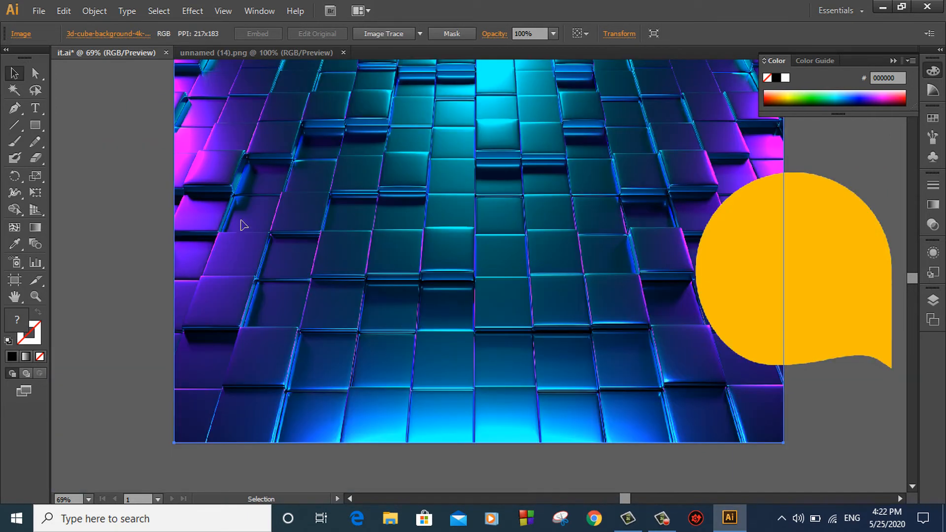
click(152, 182)
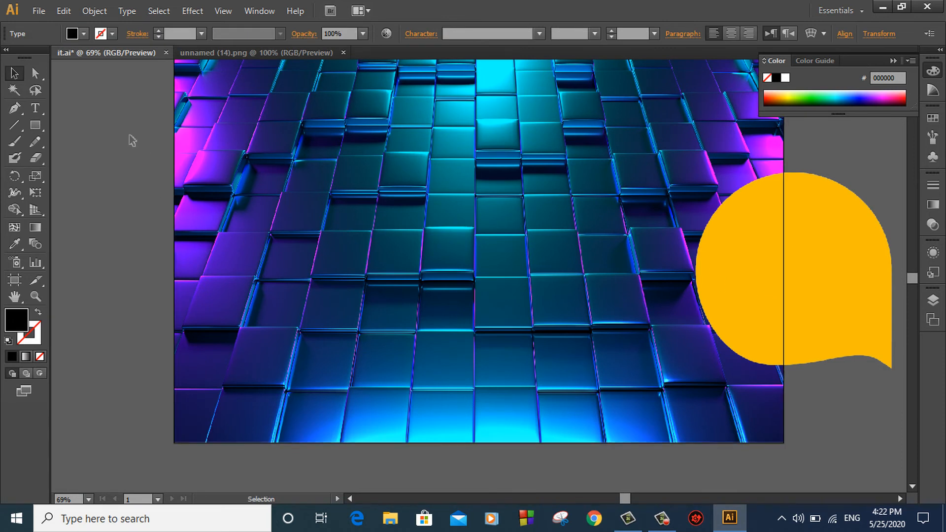
click(584, 199)
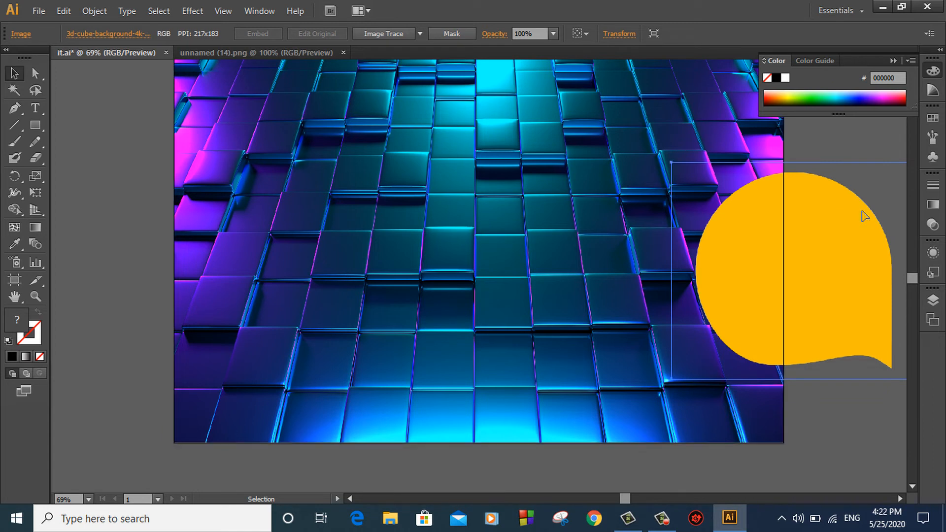
drag(862, 212, 340, 226)
click(481, 213)
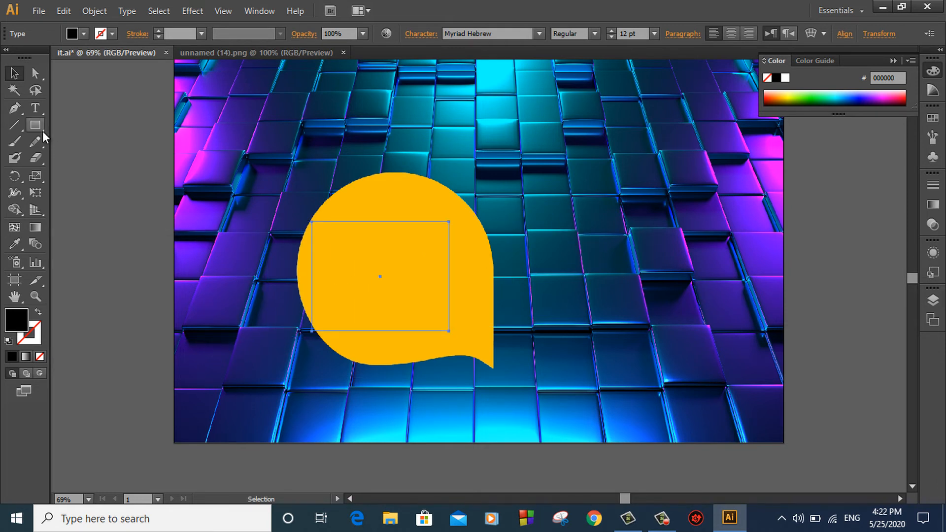
Type 'Hardi' with 'HK' on the line below in the yellow bubble's text frame
click(35, 108)
click(379, 276)
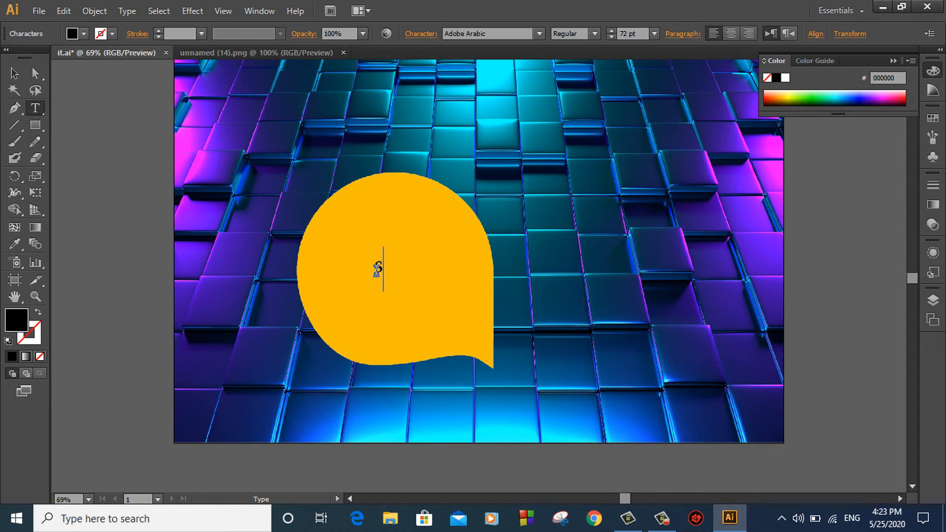
key(BackSpace)
key(alt+shift)
text(HArdi)
key(BackSpace)
key(BackSpace)
key(BackSpace)
key(BackSpace)
text(ardi)
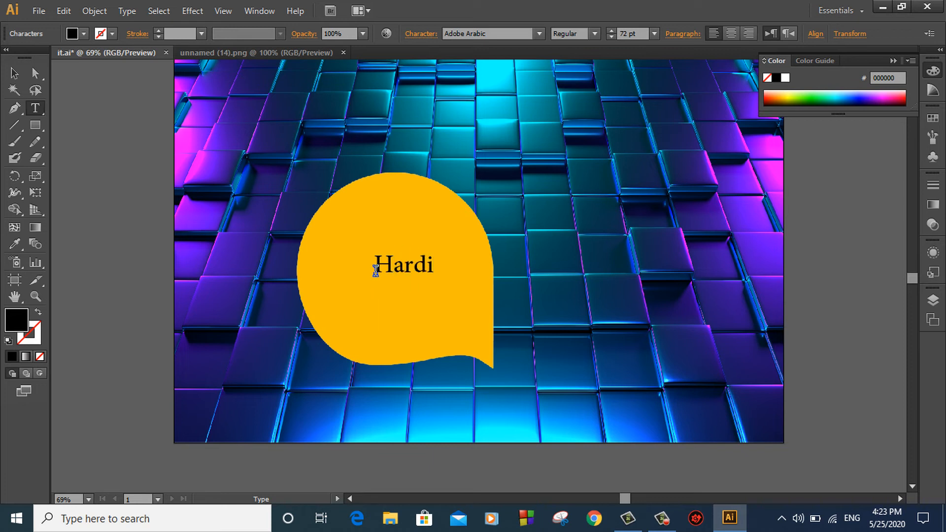
key(Return)
text(HL)
key(BackSpace)
text(K)
Place the caret around 'Hardi' and 'HK' to check the lines, then select the text object
click(399, 265)
click(436, 264)
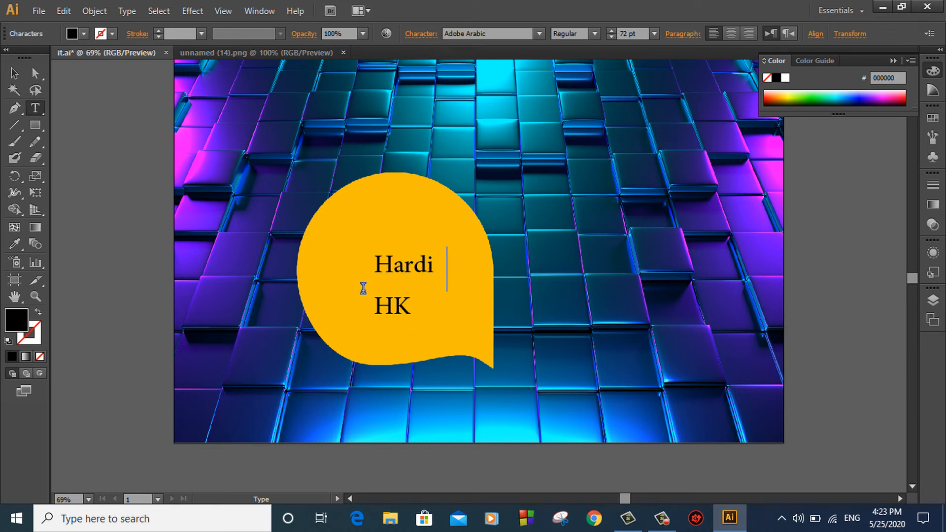
click(364, 288)
click(441, 288)
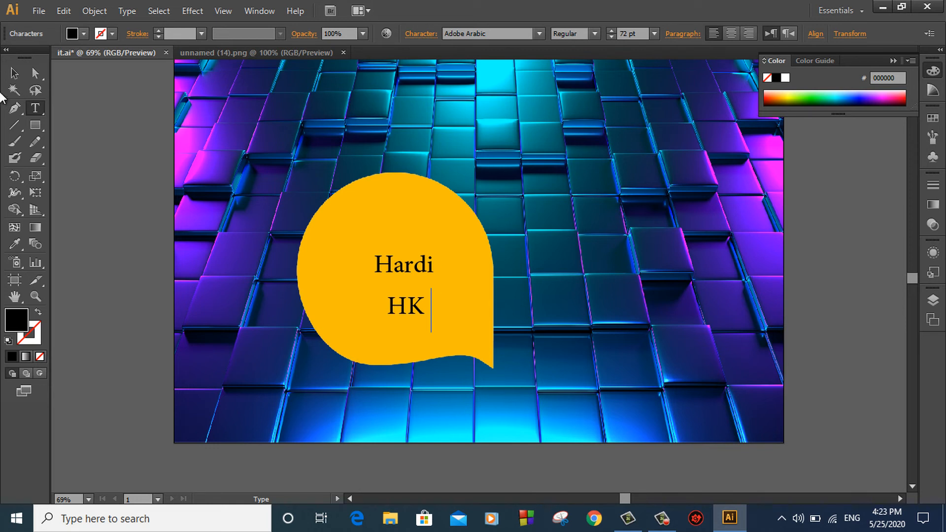
click(15, 73)
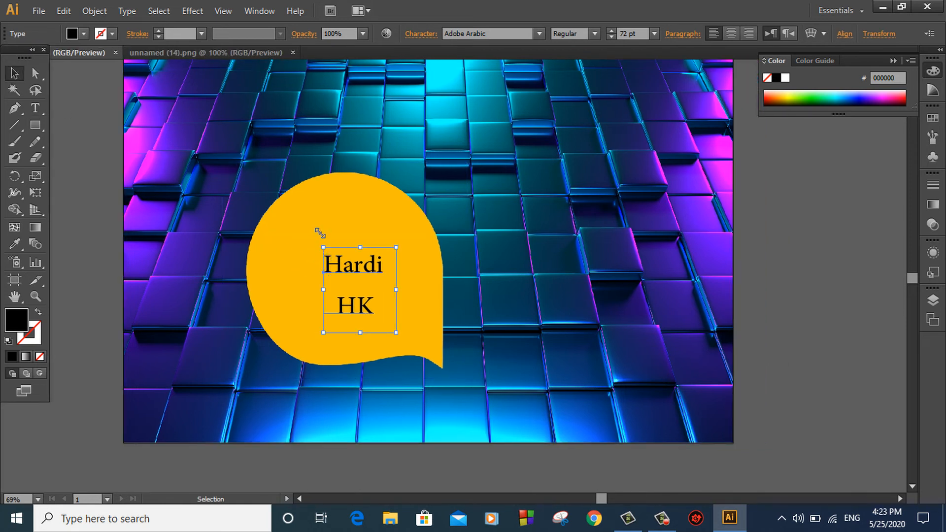
Scale the Hardi / HK text up to about 113 pt
drag(321, 233, 301, 202)
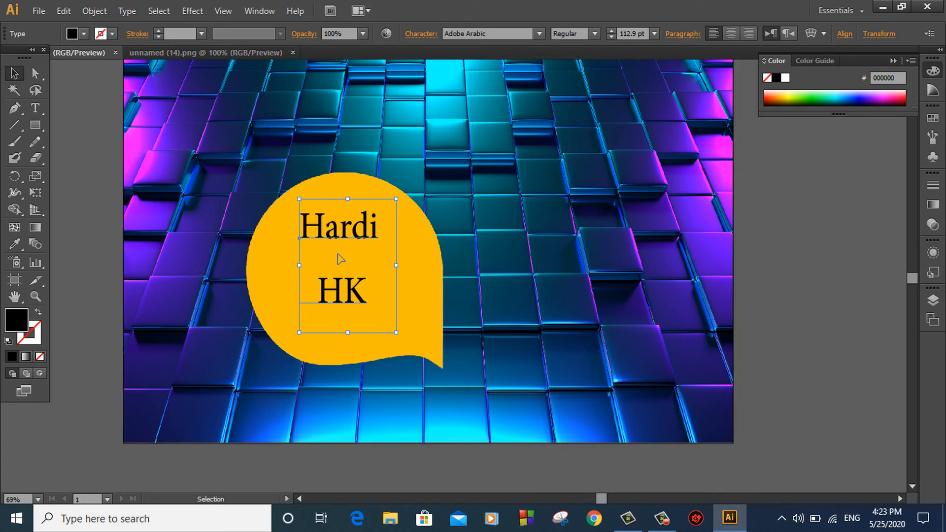
click(65, 169)
click(368, 239)
Shift the text slightly right, then select it together with the yellow bubble
drag(354, 228, 359, 228)
click(73, 157)
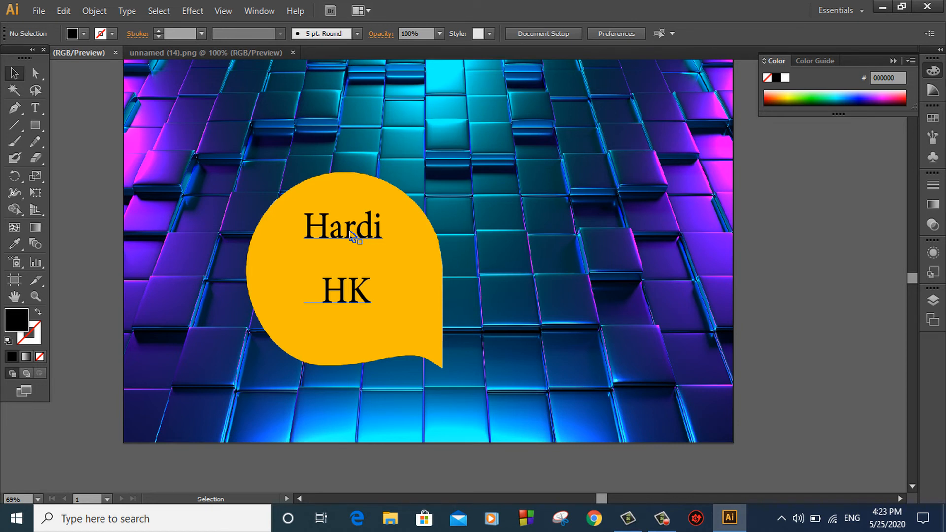
click(352, 237)
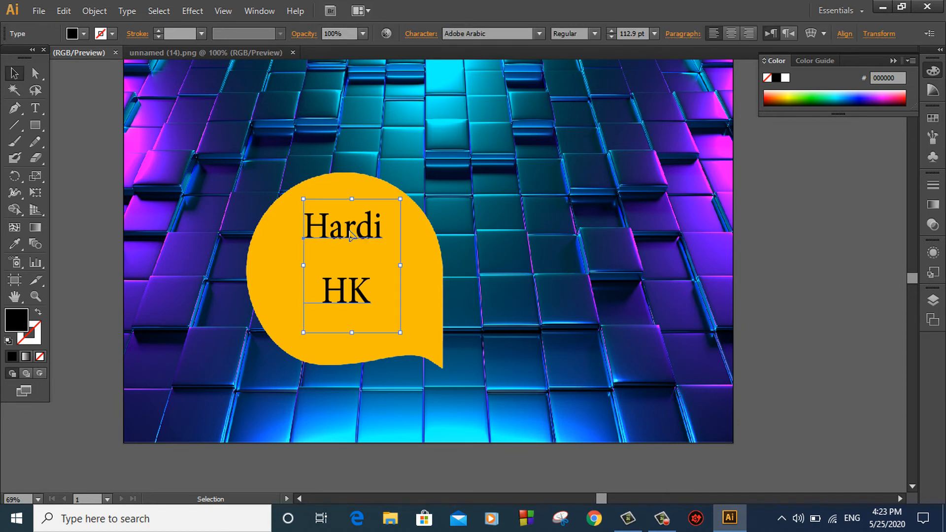
shift+click(343, 185)
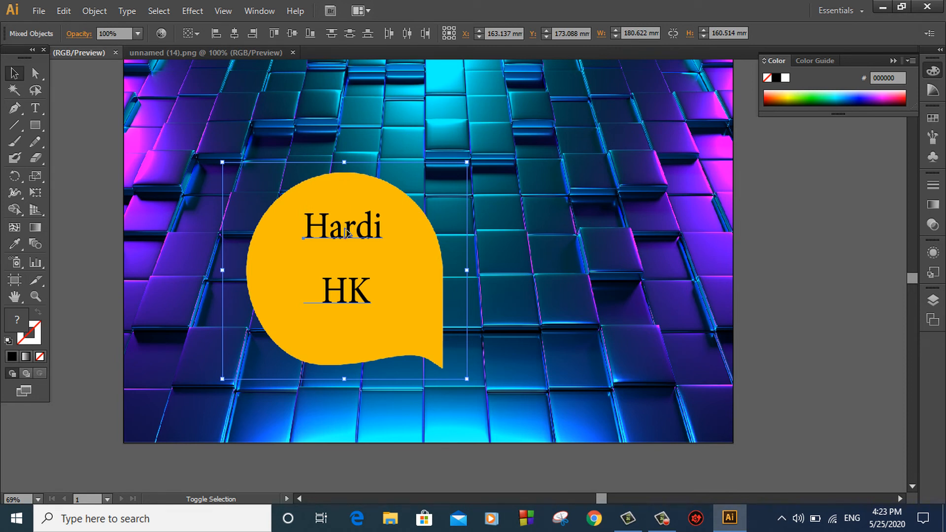
Move the bubble and its Hardi / HK text into the poster's lower-right corner, fine-tuned with arrow-key nudges
drag(348, 231, 608, 321)
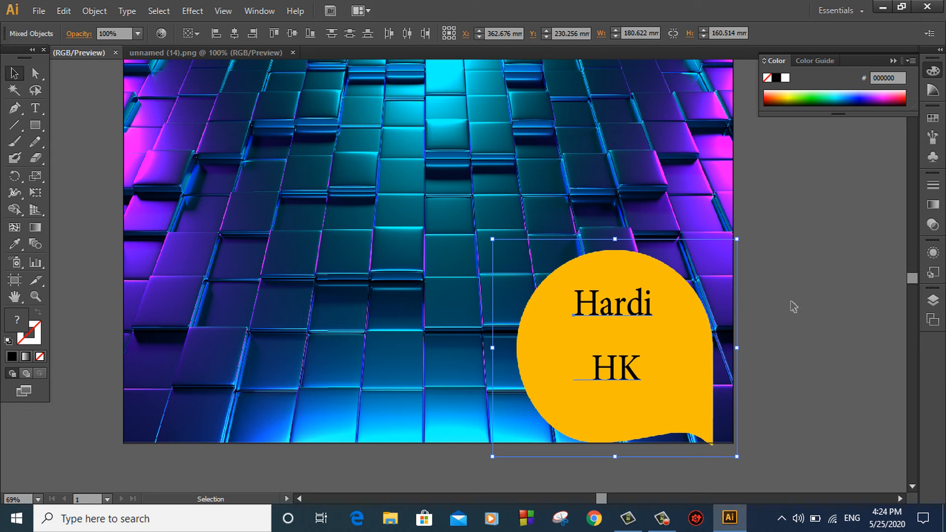
key(Up)
key(Up)
key(Up)
key(Up)
key(Up)
key(Up)
key(Up)
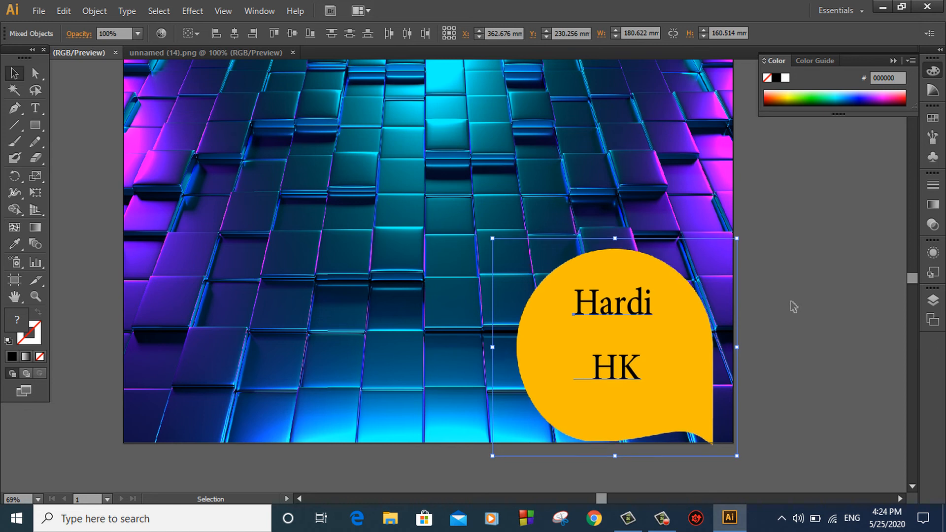
key(Right)
key(Right)
key(Right)
key(Right)
key(Right)
key(Right)
key(Right)
key(Right)
key(Right)
key(Right)
key(Right)
key(Right)
key(Right)
key(Right)
key(Right)
key(Right)
key(Right)
key(Right)
key(Right)
key(Right)
key(Right)
key(Right)
key(Right)
key(Right)
key(Right)
key(Right)
key(Right)
key(Right)
key(Right)
key(Right)
key(Right)
key(Right)
key(Right)
key(Right)
key(Right)
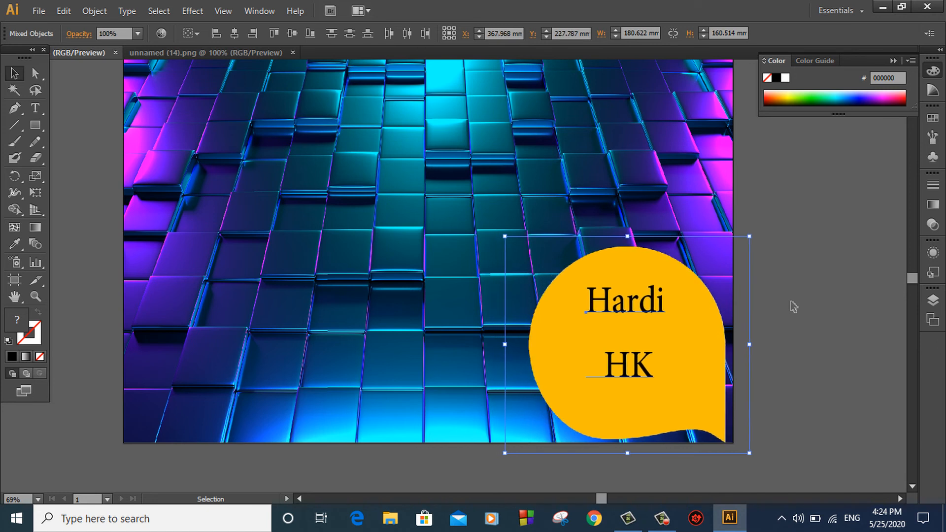
key(Up)
key(Up)
key(Up)
key(Up)
key(Up)
key(Right)
key(Right)
key(Right)
key(Right)
key(Right)
key(Right)
key(Right)
key(Right)
key(Right)
key(Right)
key(Right)
key(Right)
key(Right)
key(Right)
key(Right)
key(Right)
key(Right)
key(Right)
key(Right)
key(Right)
key(Up)
key(Up)
key(Up)
key(Up)
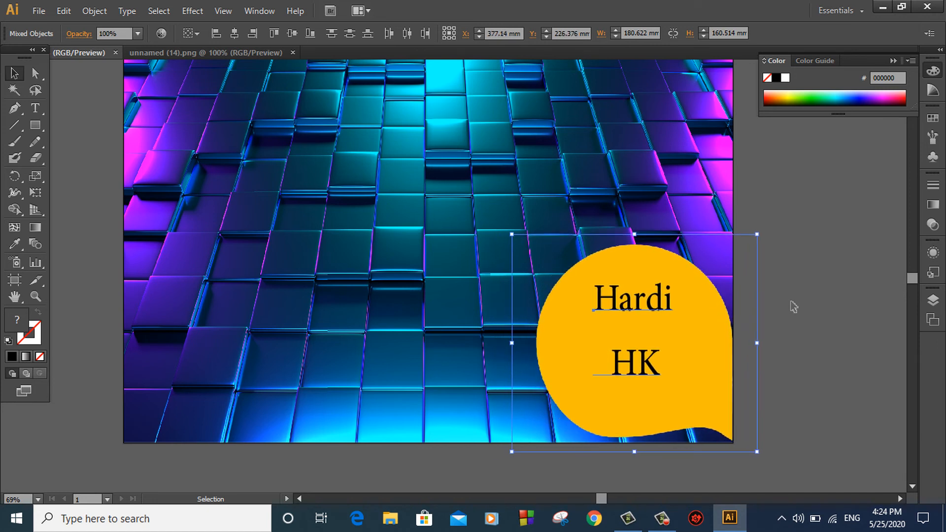
key(Down)
key(Down)
key(Down)
key(Down)
key(Down)
key(Down)
key(Down)
key(Down)
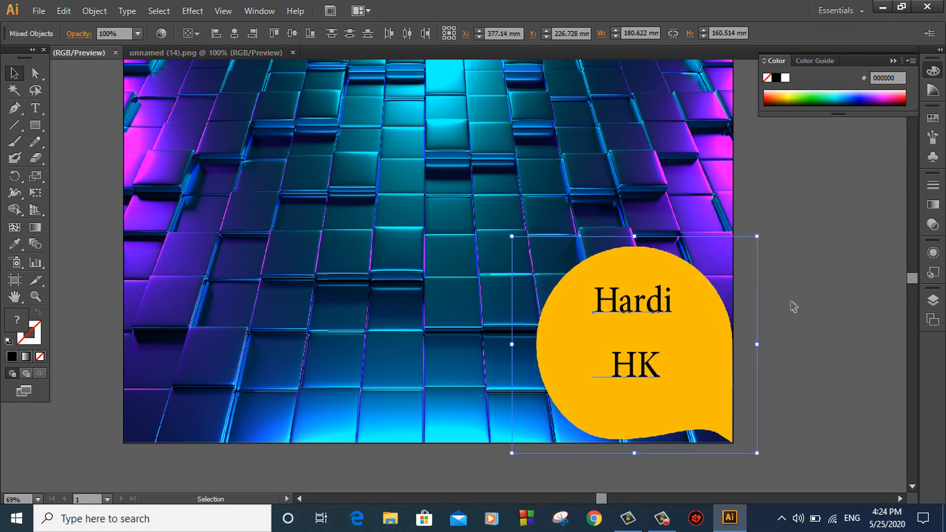
key(Up)
key(Up)
key(Up)
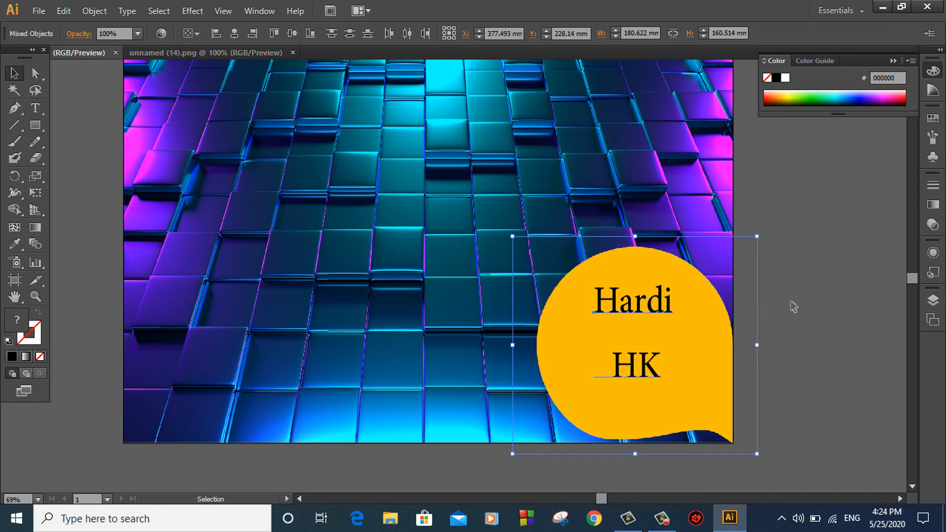
click(841, 211)
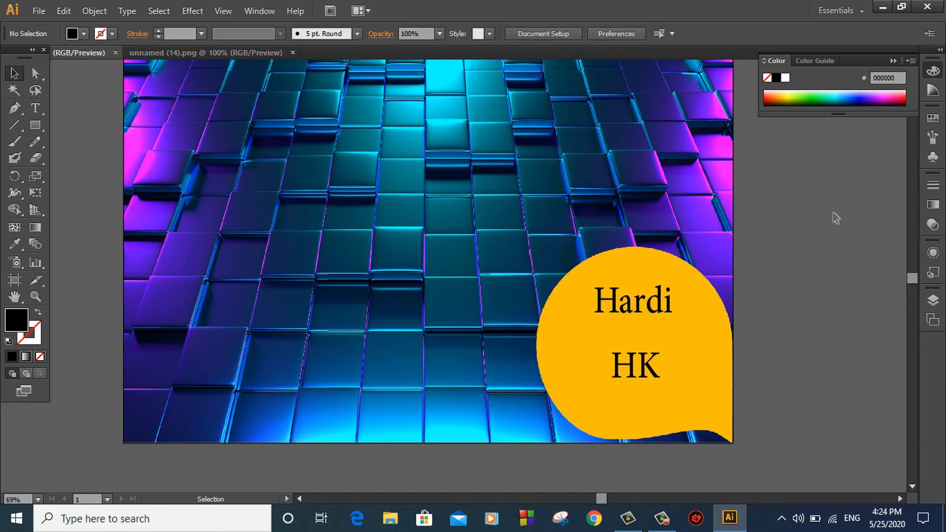
scroll(830, 218, up, 2)
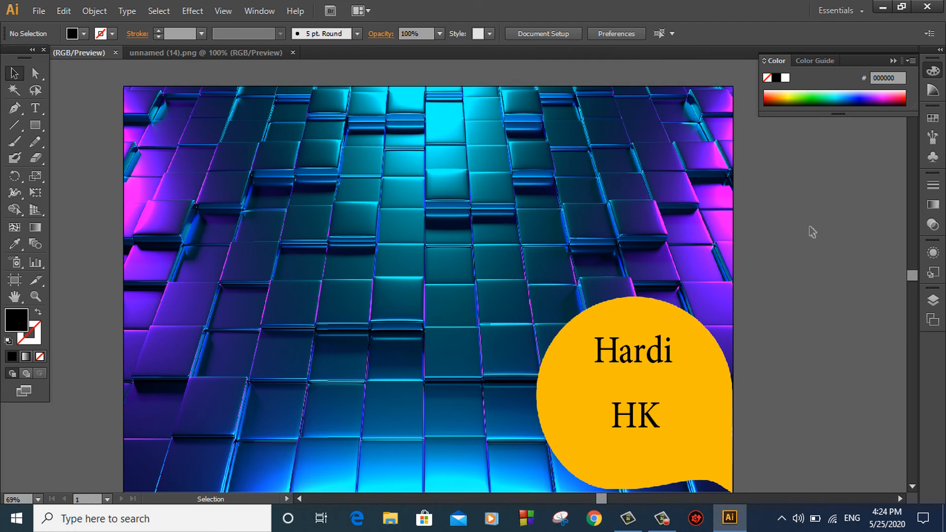